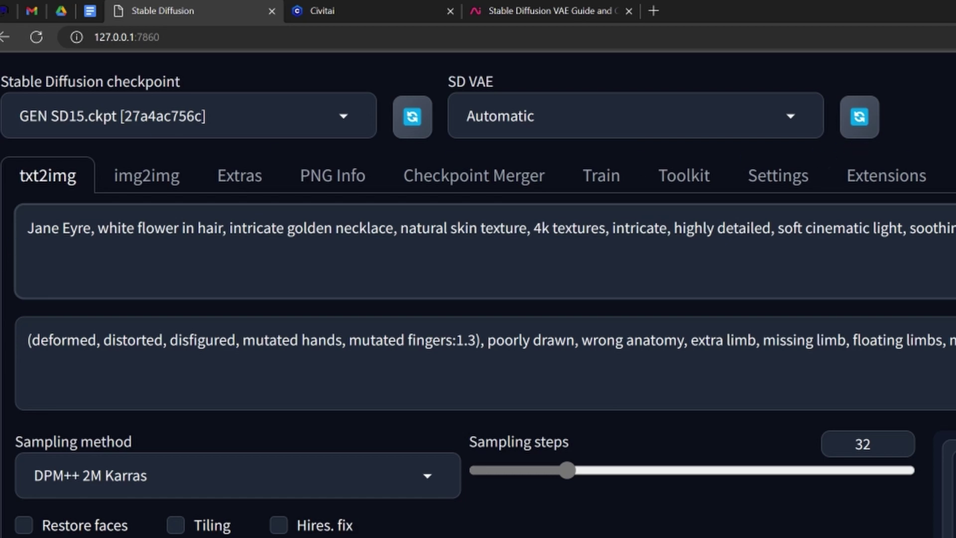
Generate a Jane Eyre portrait with GEN SD15 and view it full-size
drag(27, 227, 95, 228)
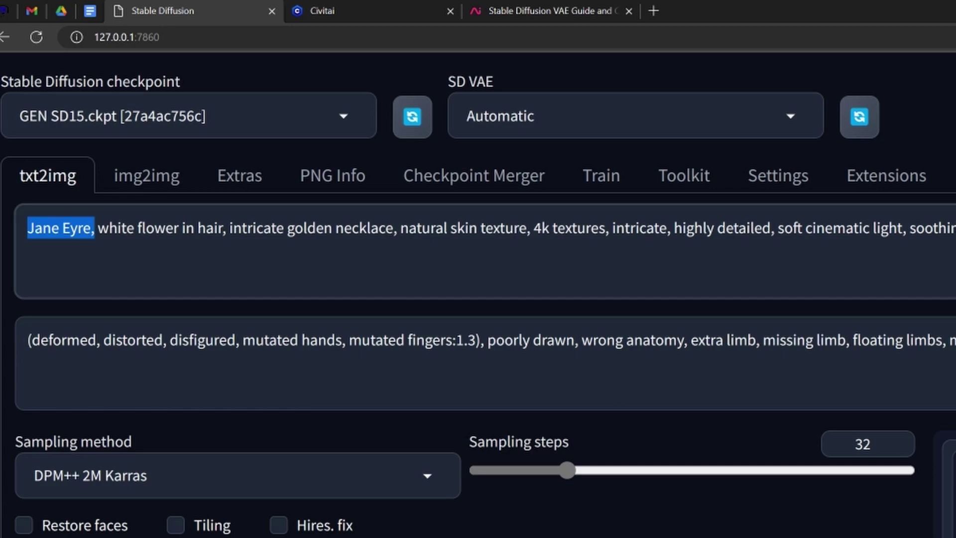
key(ctrl+Return)
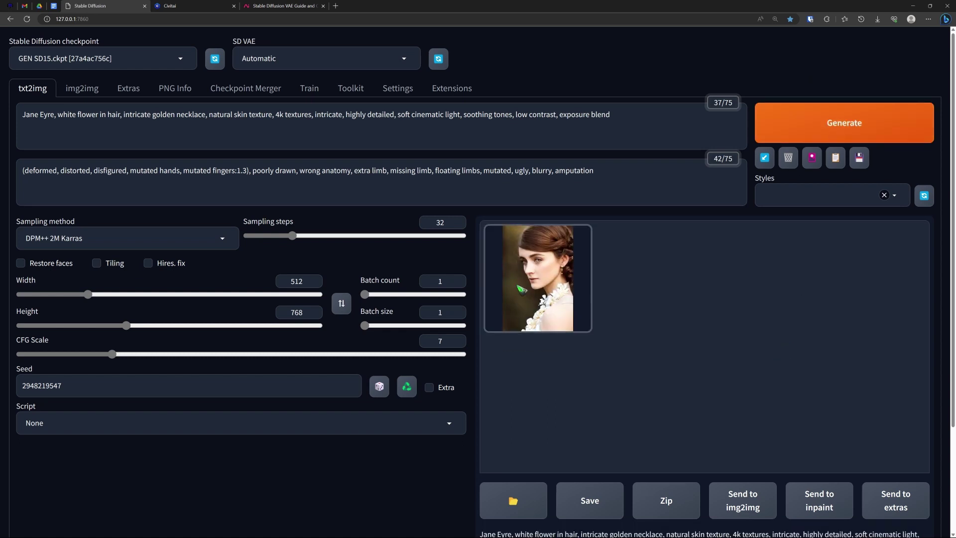
click(533, 297)
click(673, 332)
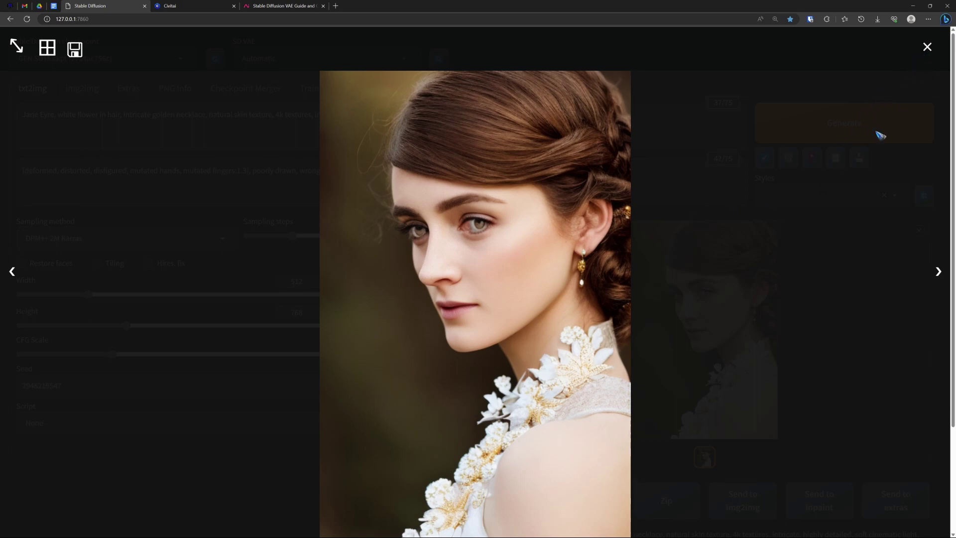
click(819, 209)
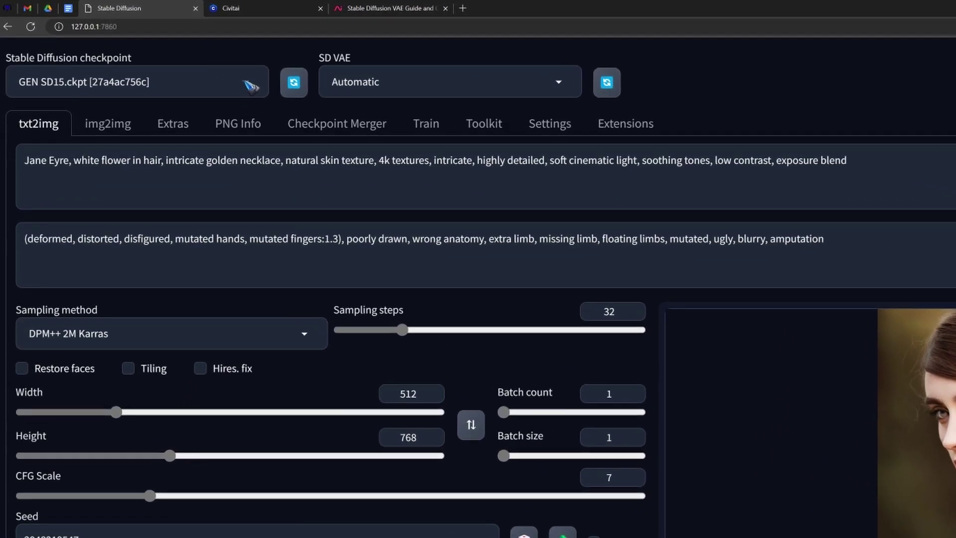
Switch the checkpoint to Deliberate_v2, generate a new Jane Eyre portrait, and view it full-screen
click(209, 70)
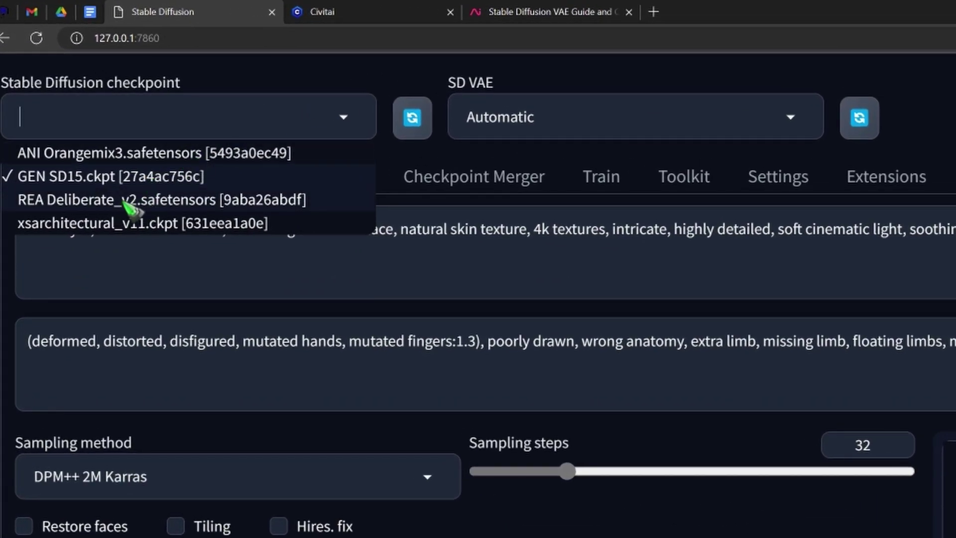
click(128, 201)
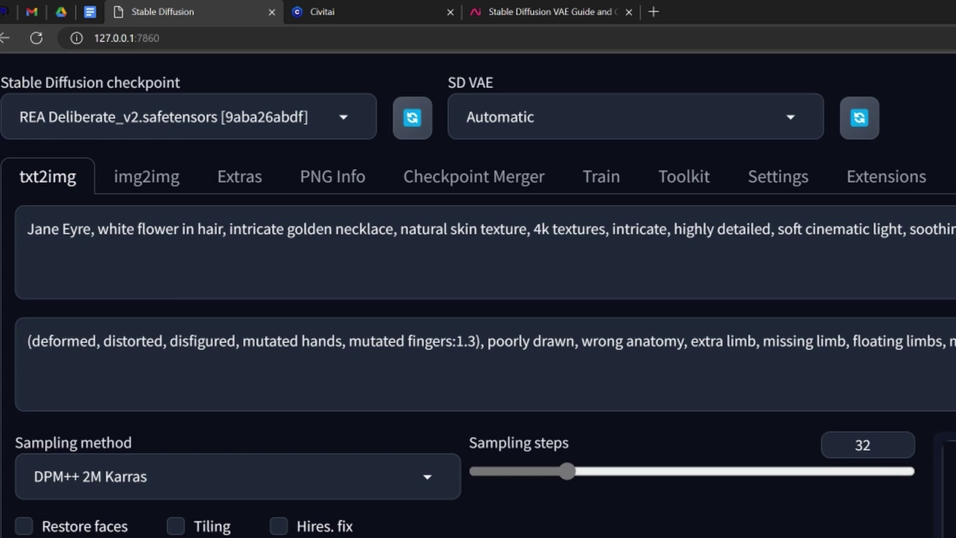
click(955, 255)
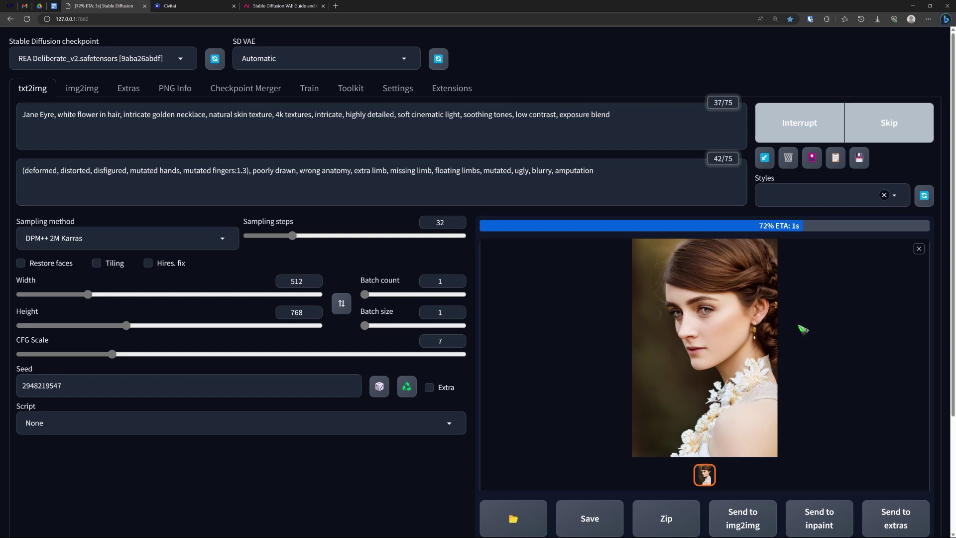
click(709, 355)
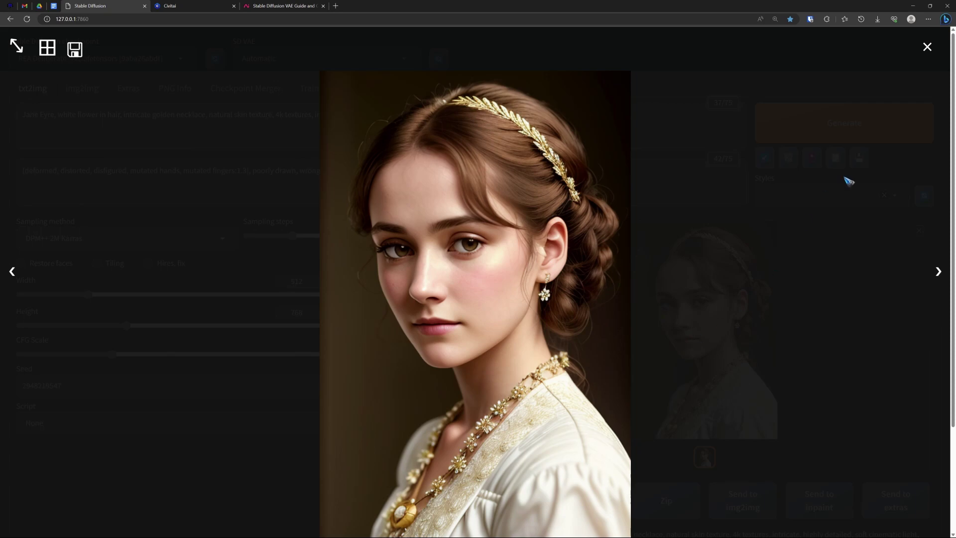
click(764, 274)
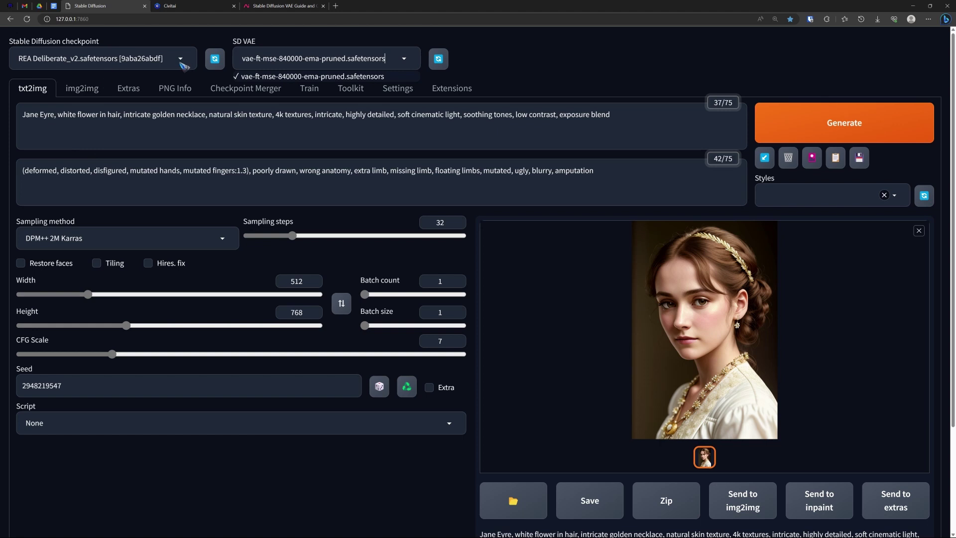
Switch the checkpoint to Orangemix3, generate the Jane Eyre portrait, and view it full-screen
click(181, 59)
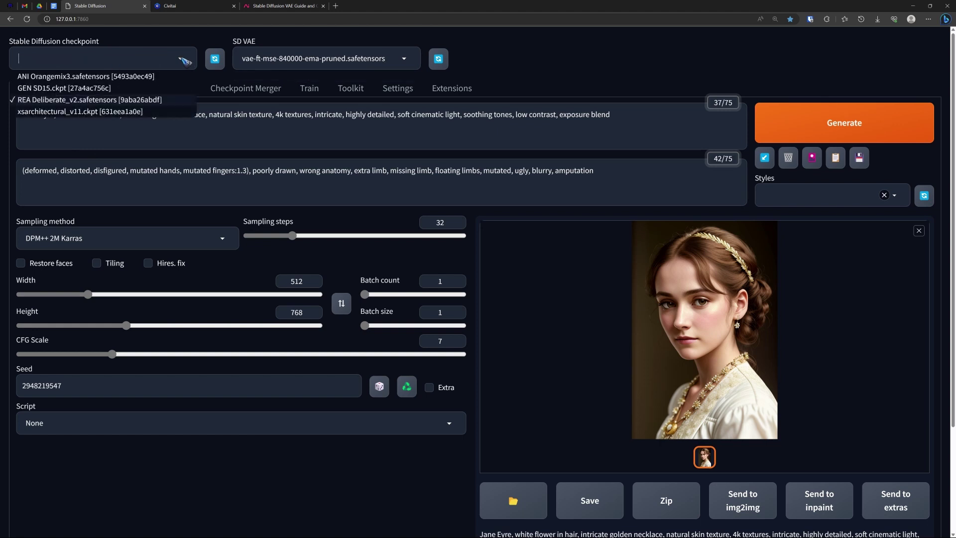
click(52, 78)
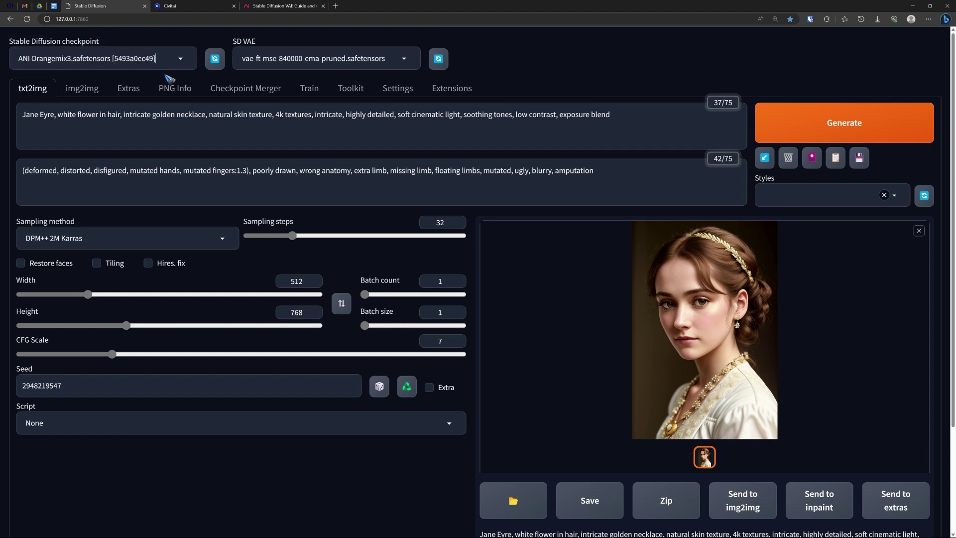
click(832, 130)
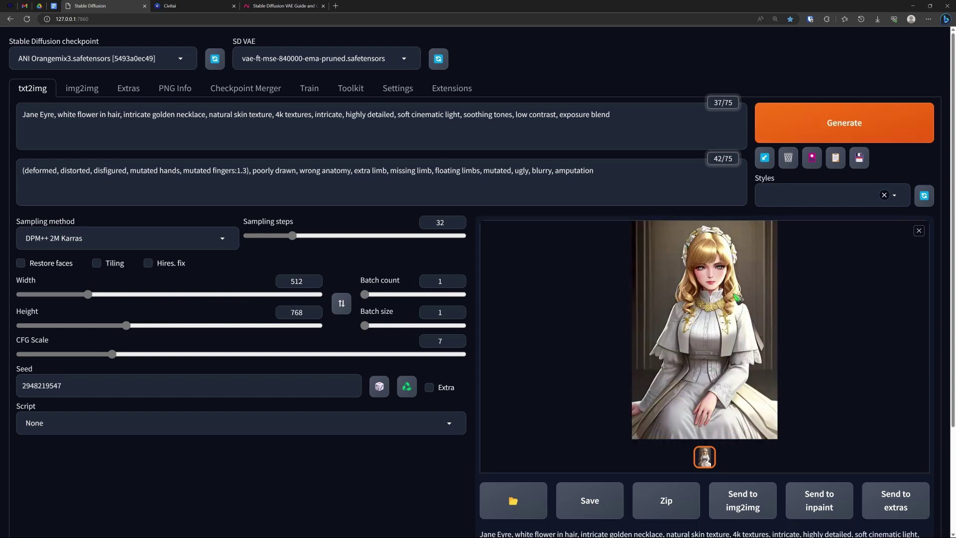
click(722, 313)
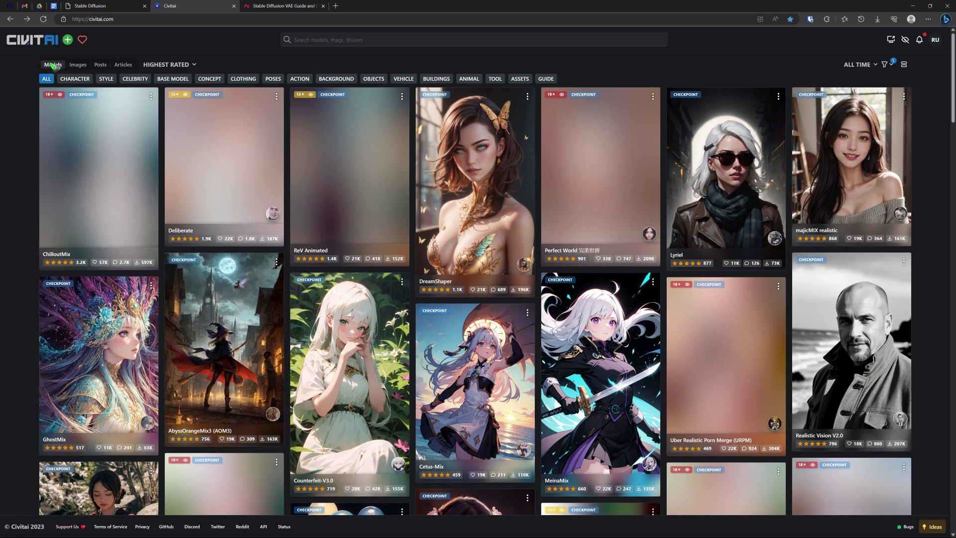
click(52, 66)
click(874, 65)
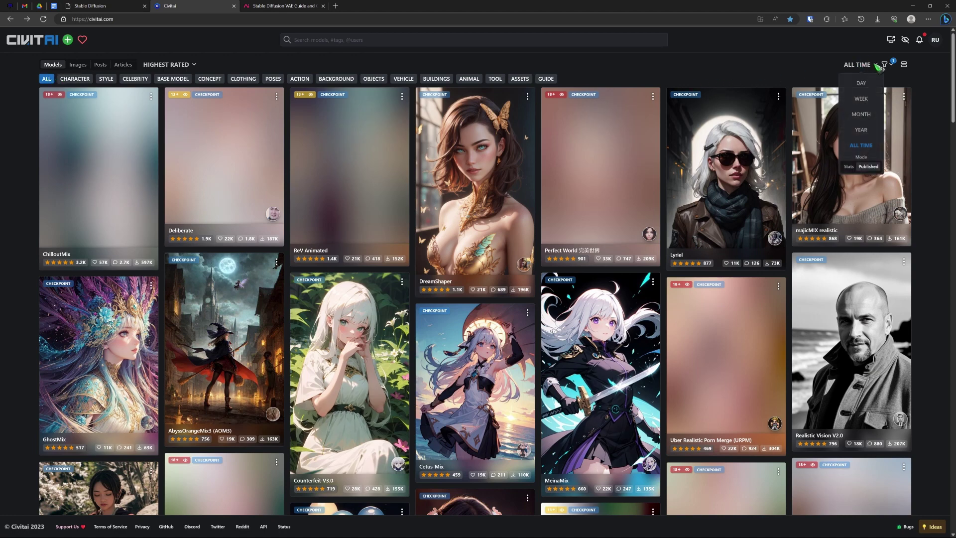
click(871, 147)
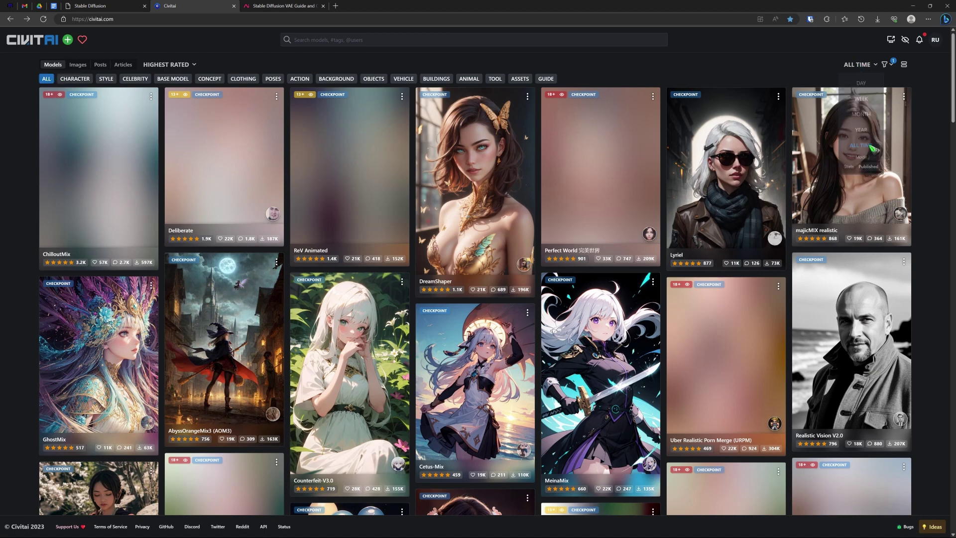
click(893, 65)
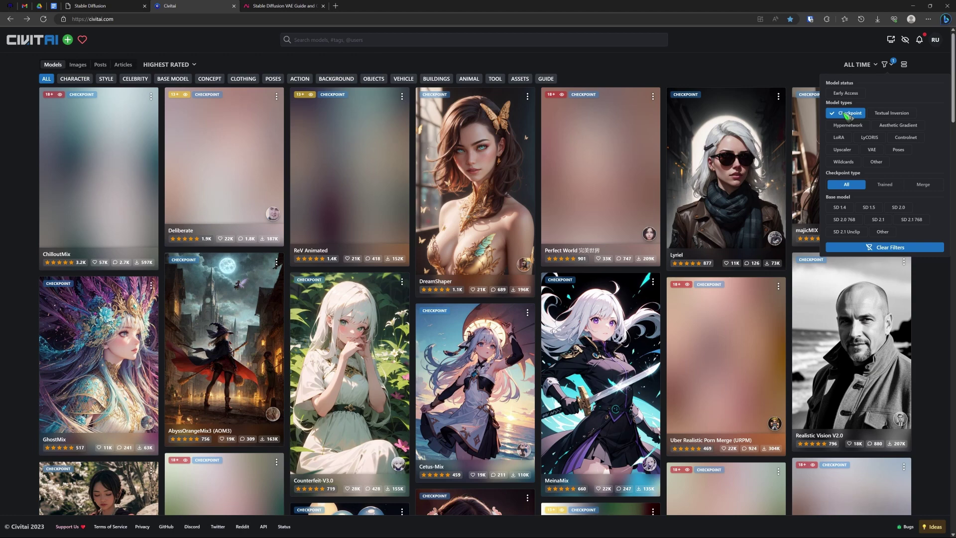
click(796, 78)
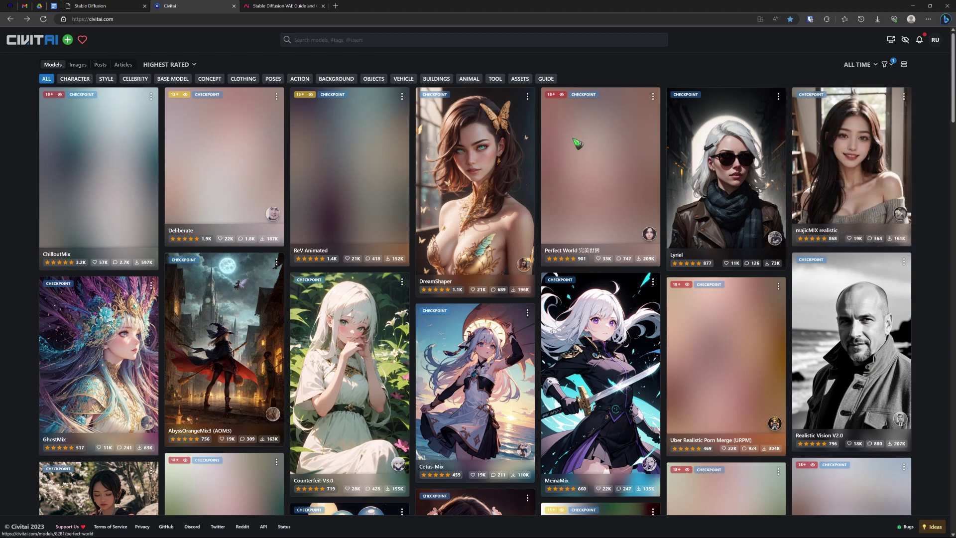
click(196, 65)
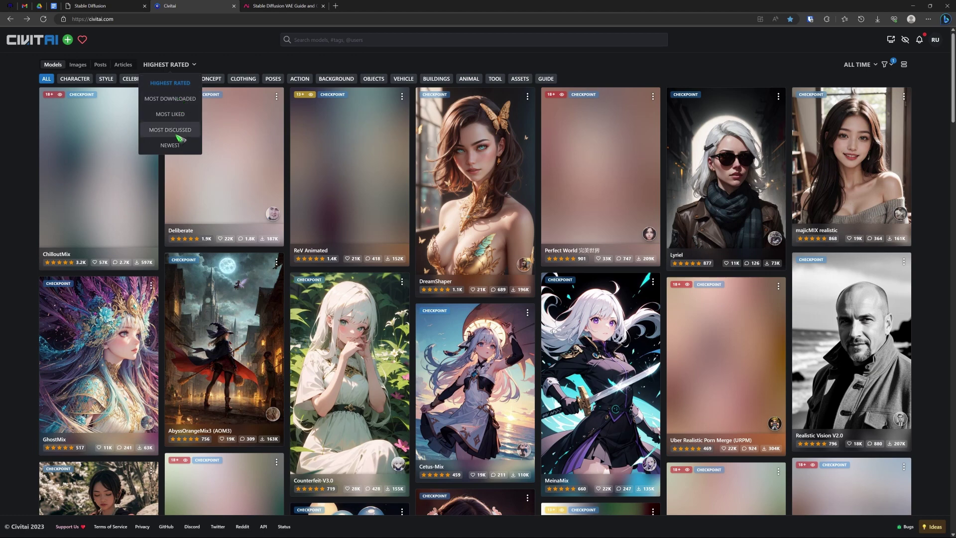
click(220, 65)
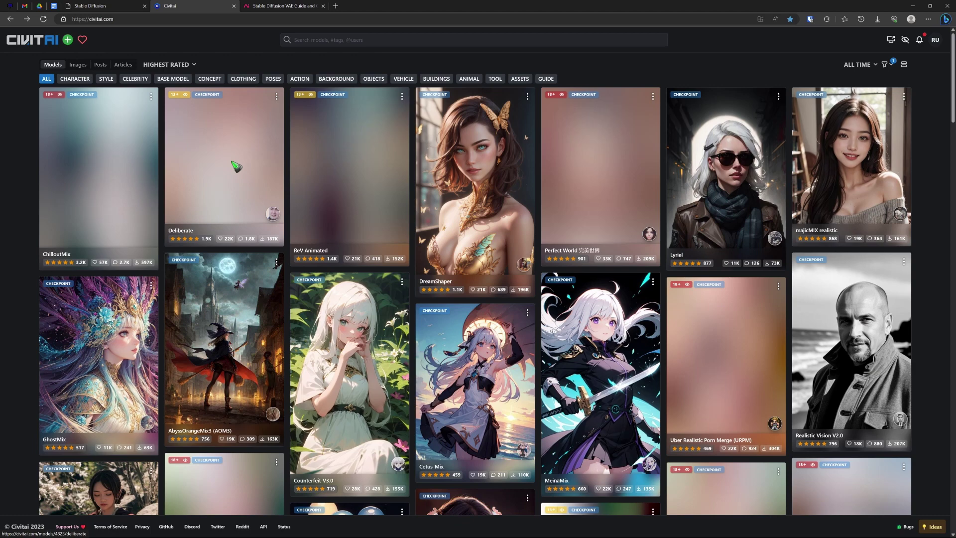
click(905, 40)
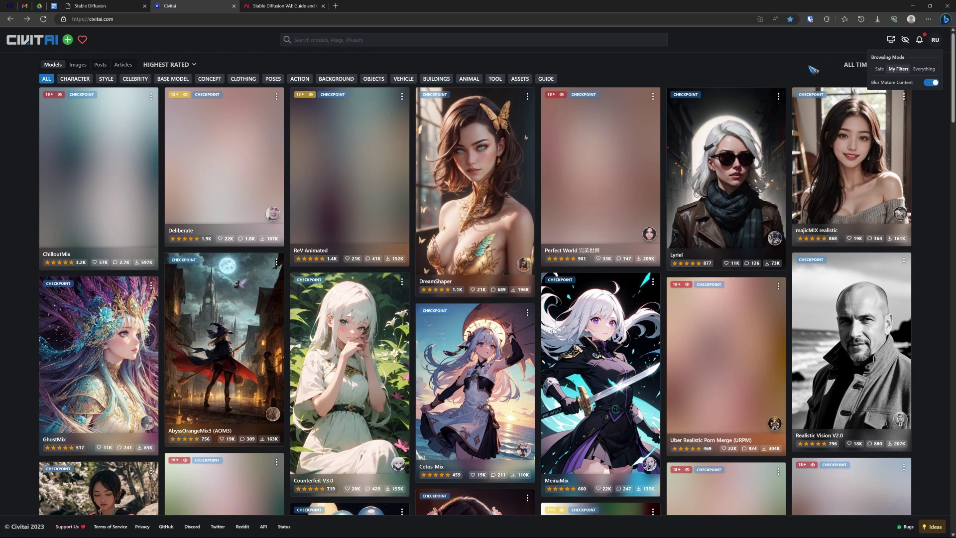
click(611, 61)
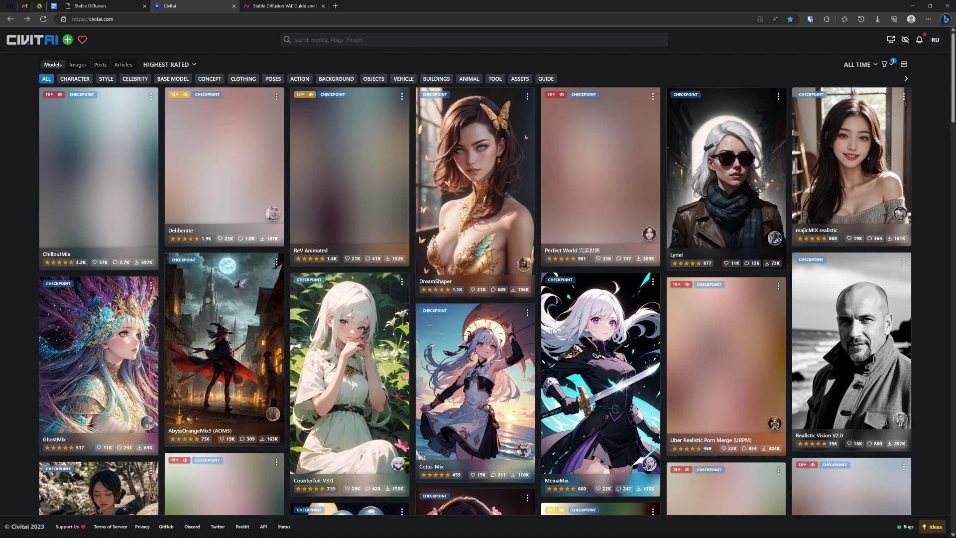
Search Civitai for 'arch' and open the XSarchitectural-InteriorDesign-ForXSLora model page
click(295, 40)
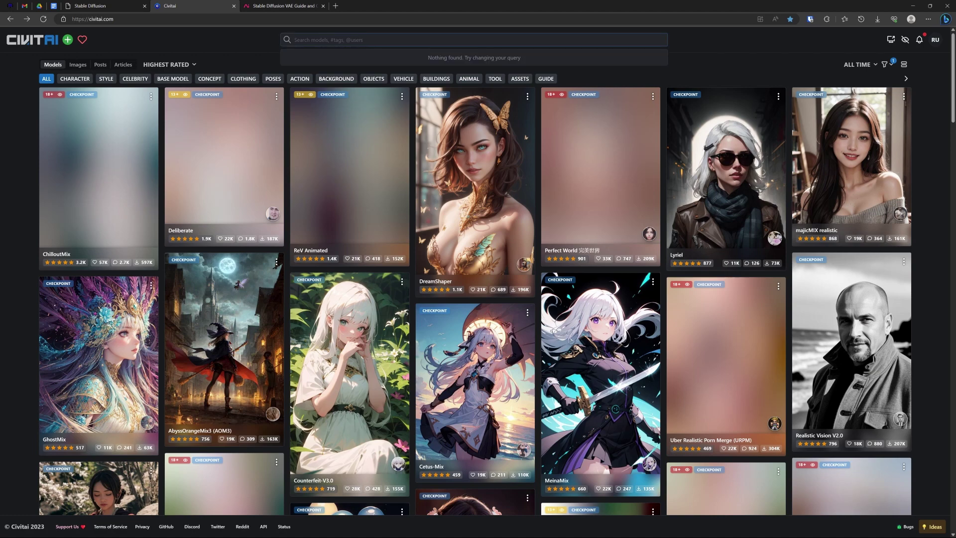
text(arch)
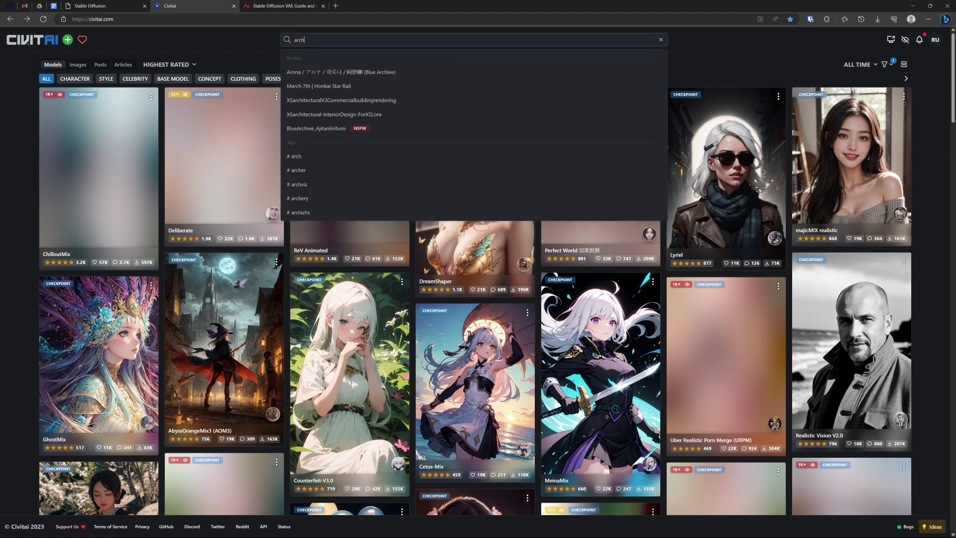
key(Down)
key(Down)
key(Down)
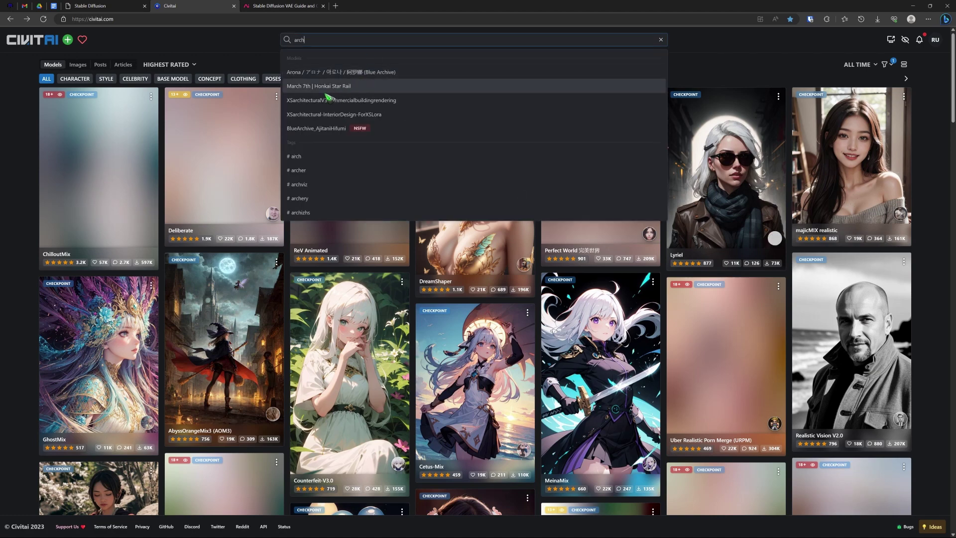
click(353, 115)
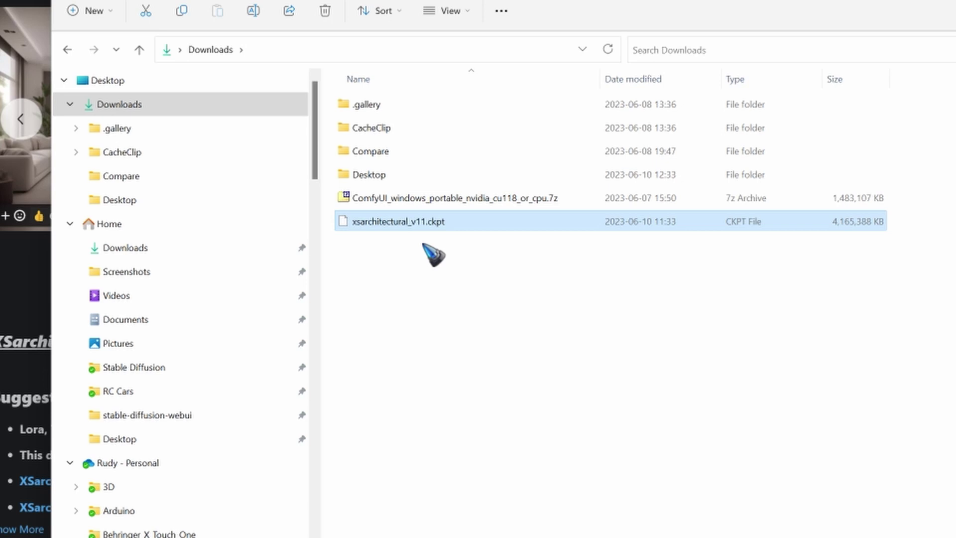
Cut xsarchitectural_v11.ckpt and go to the stable-diffusion-webui models\Stable-diffusion folder
right_click(415, 225)
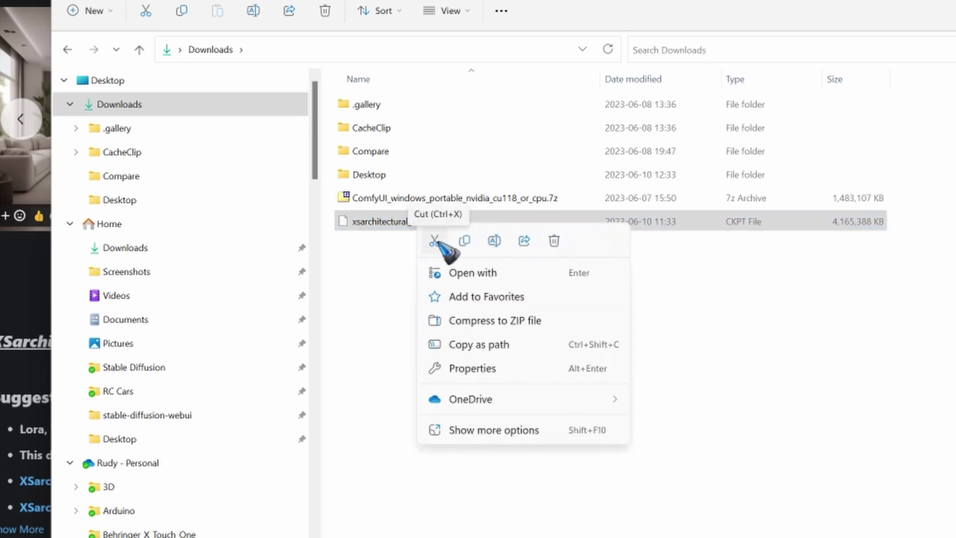
click(433, 240)
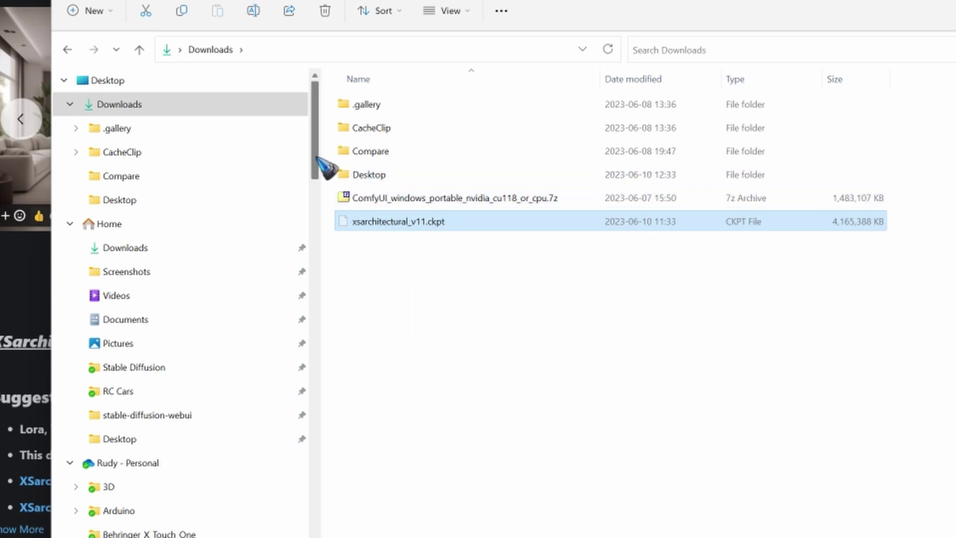
scroll(316, 158, down, 1)
scroll(326, 166, down, 8)
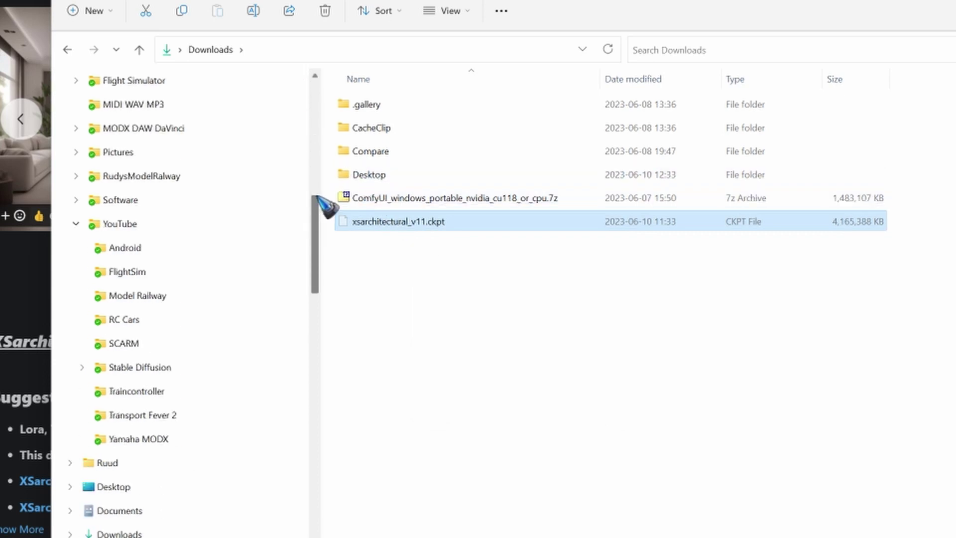
scroll(318, 287, down, 7)
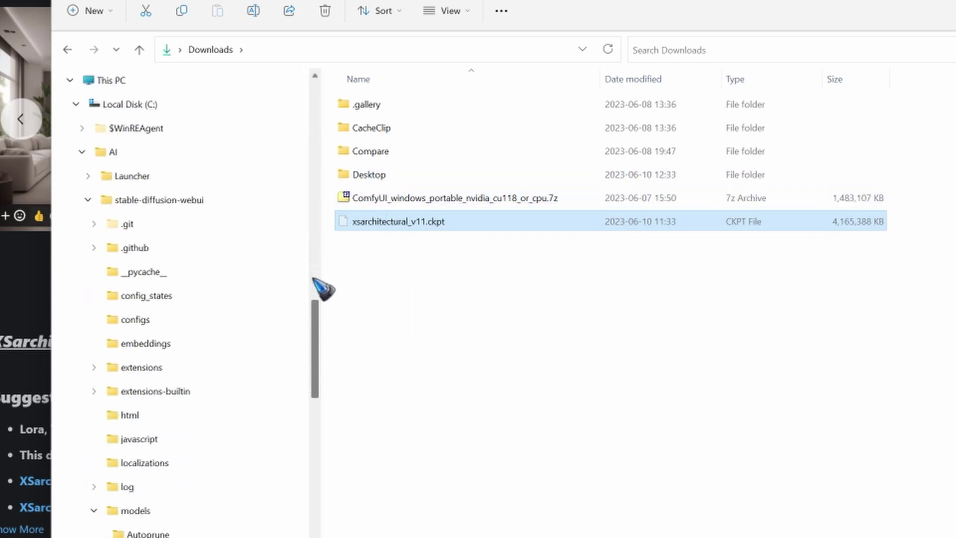
scroll(324, 334, down, 4)
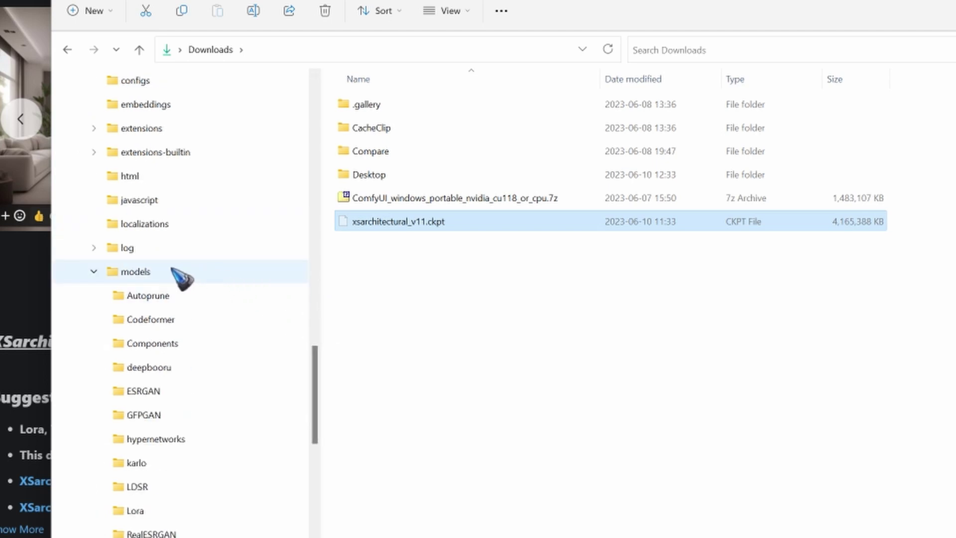
scroll(324, 367, down, 2)
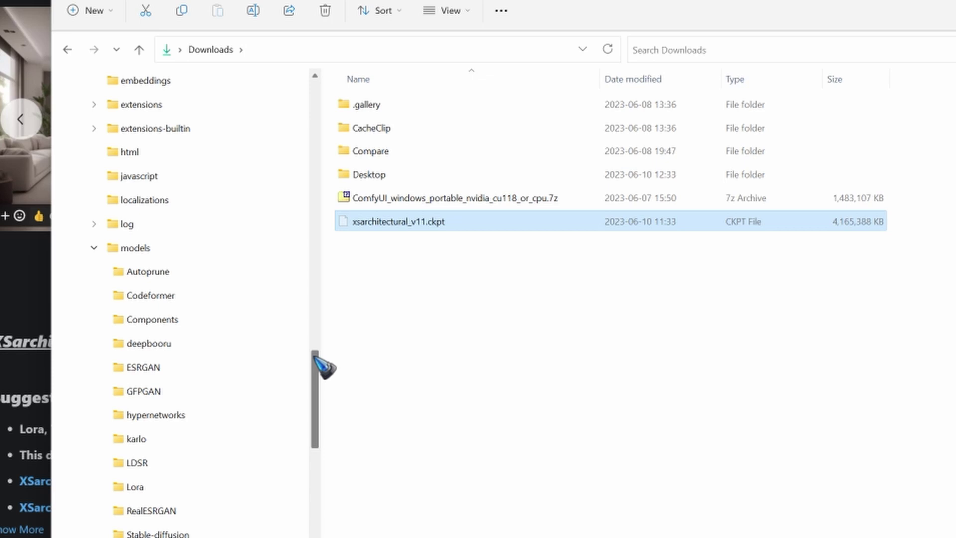
scroll(318, 363, down, 1)
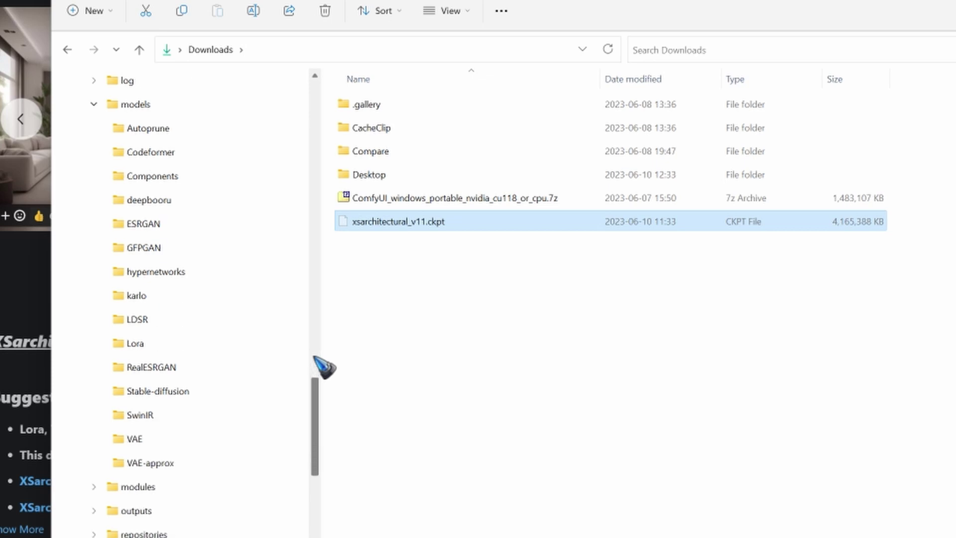
click(197, 394)
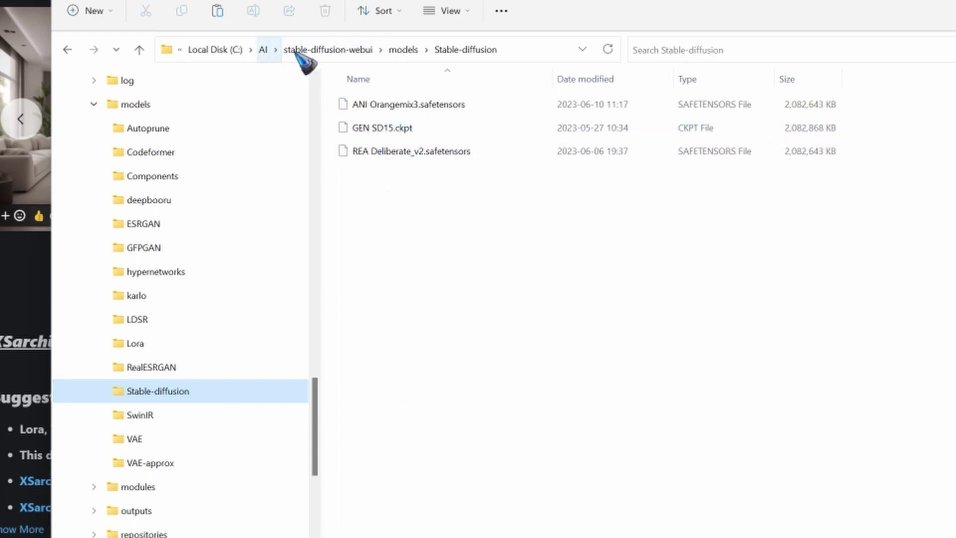
Paste the xsarchitectural_v11.ckpt checkpoint into the Stable-diffusion folder
click(452, 270)
right_click(452, 270)
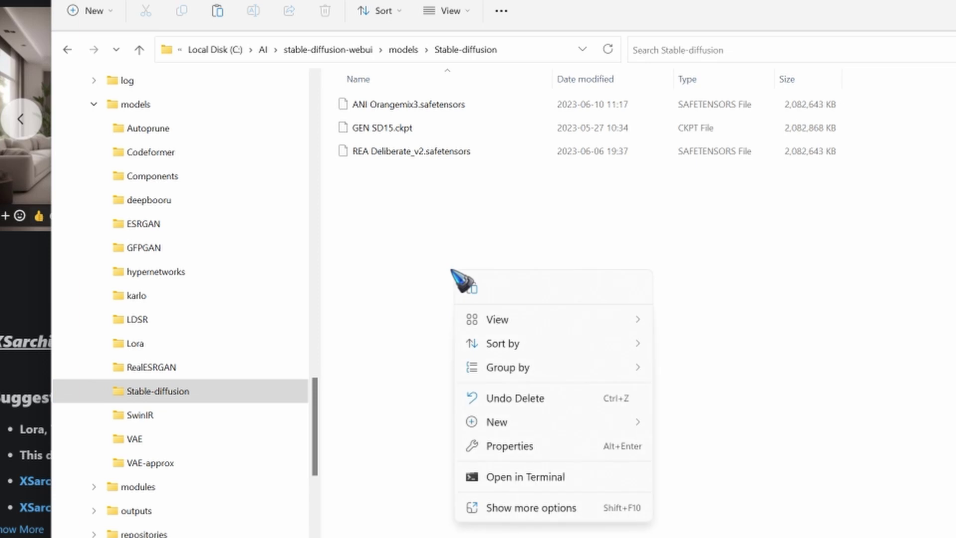
click(472, 287)
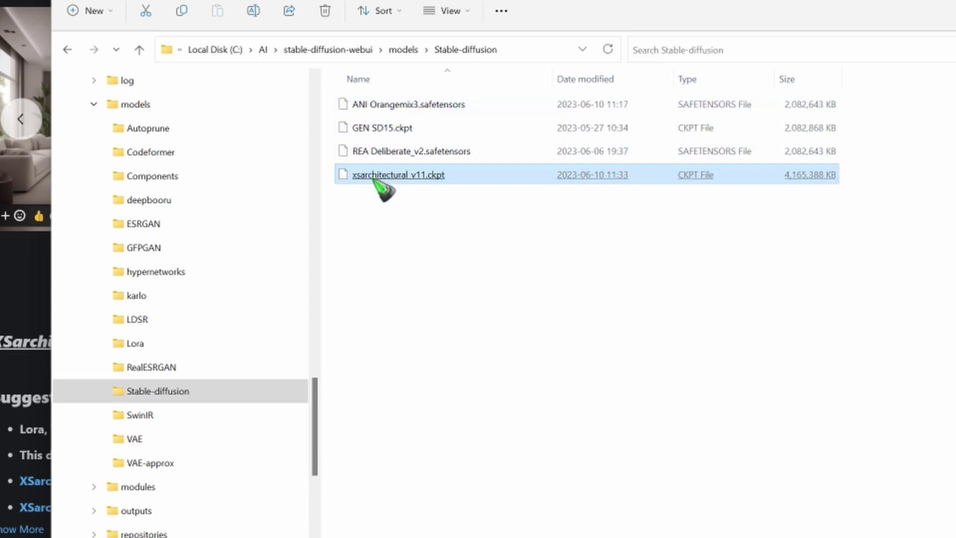
Rename the pasted file to 'ARC xsarchitectural_v11.ckpt'
mouse_move(376, 176)
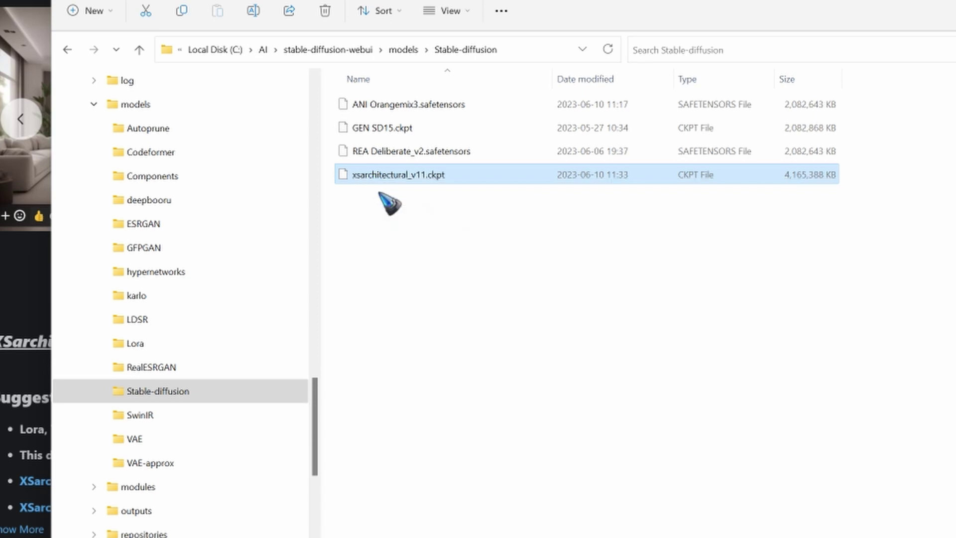
key(F2)
key(Home)
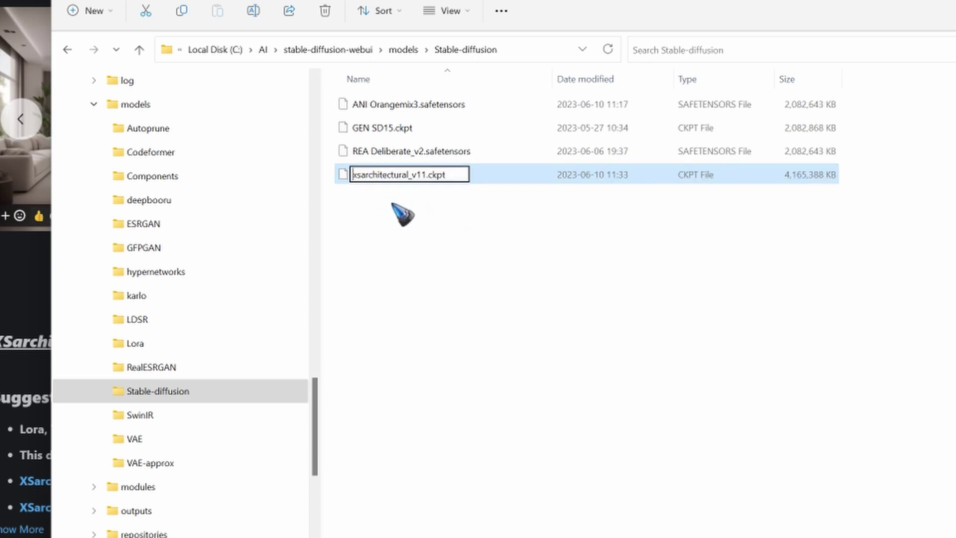
text(A)
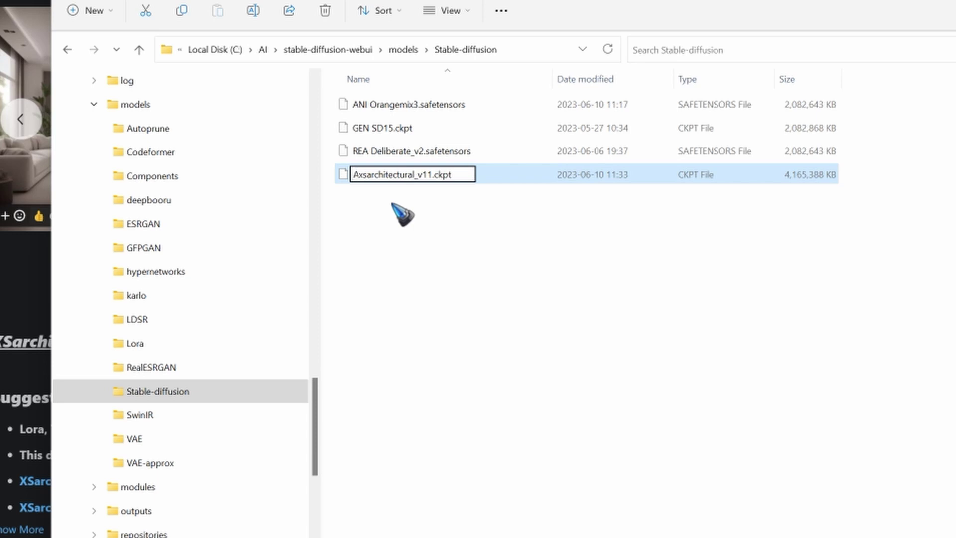
text(RC)
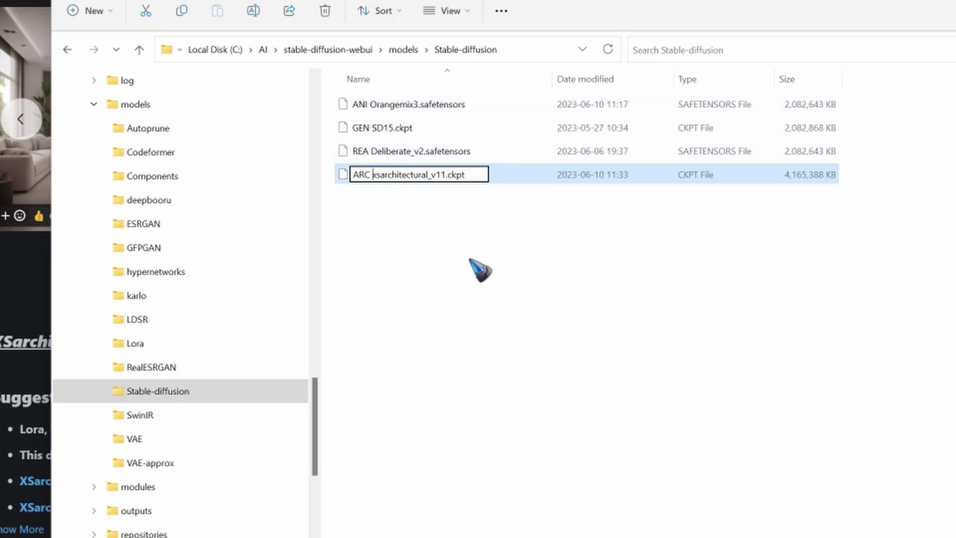
key(Return)
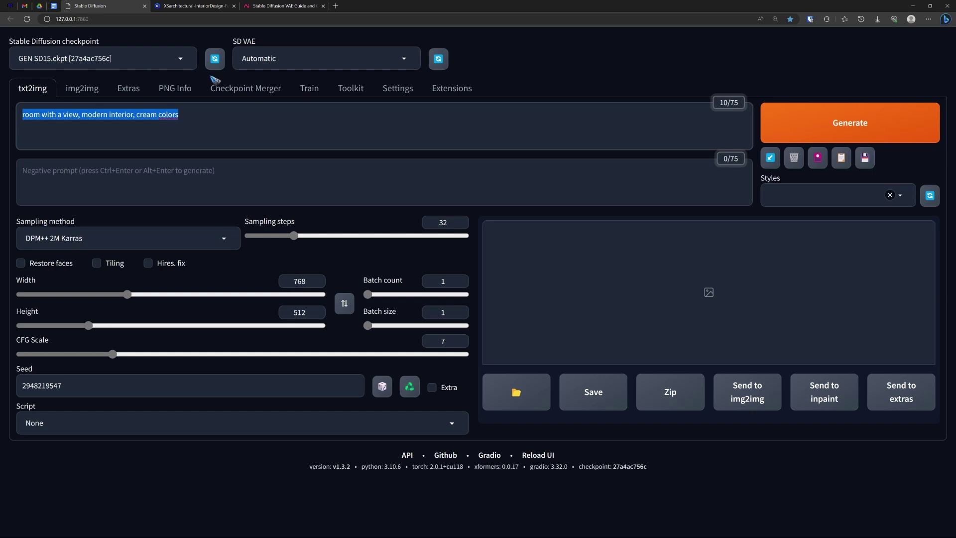
Generate the cream room-with-a-view image with GEN SD15 and view it full-screen
click(841, 125)
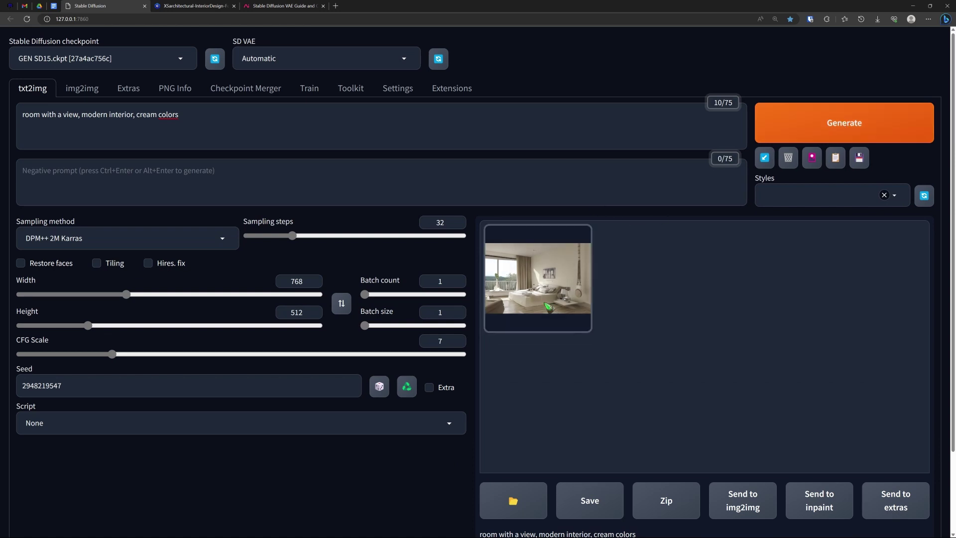
click(552, 297)
click(630, 306)
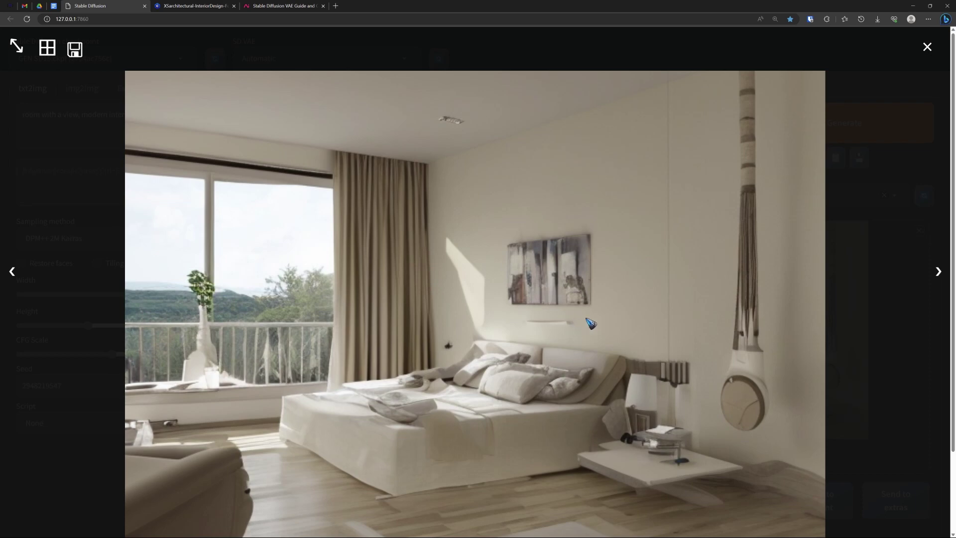
click(861, 280)
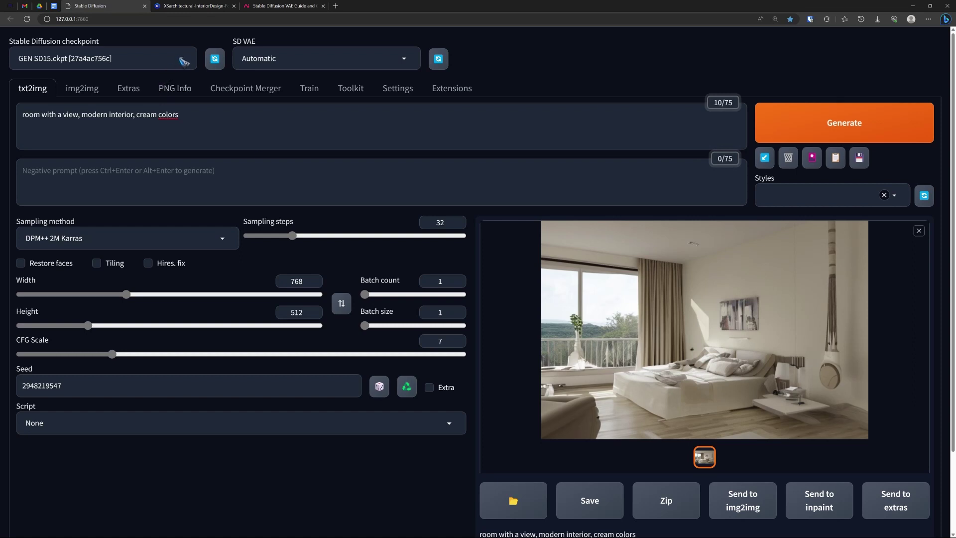
Load the ARC xsarchitectural_v11 checkpoint, generate the living-room image, and view it full-screen
click(183, 61)
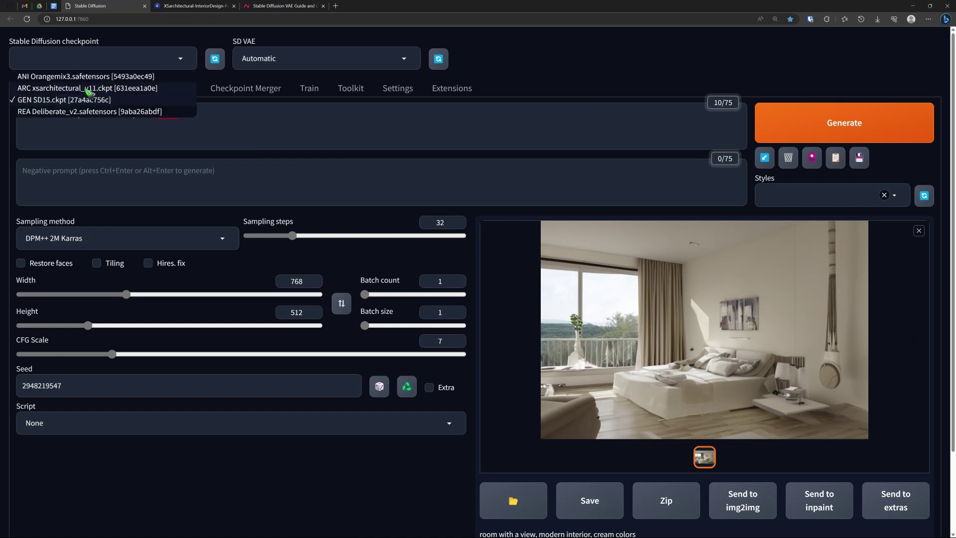
click(87, 88)
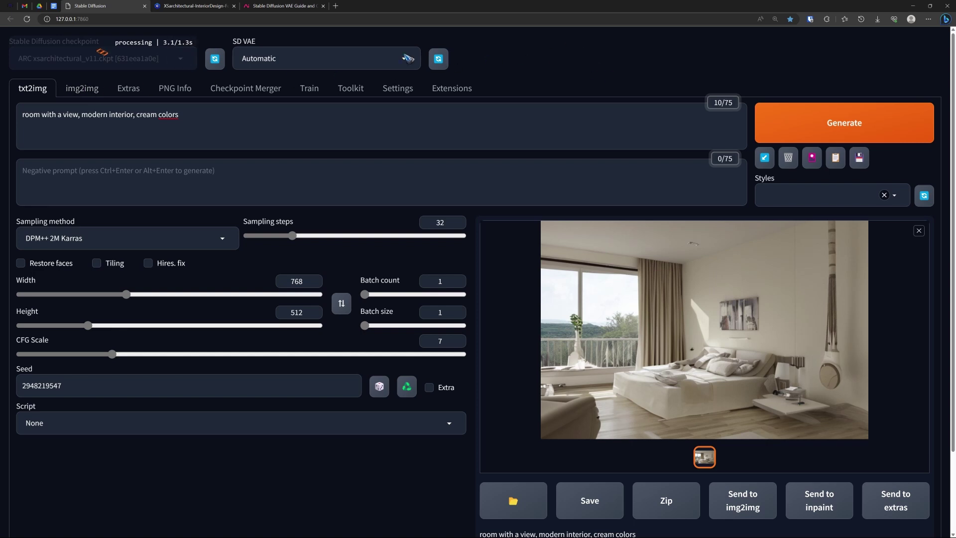
click(836, 132)
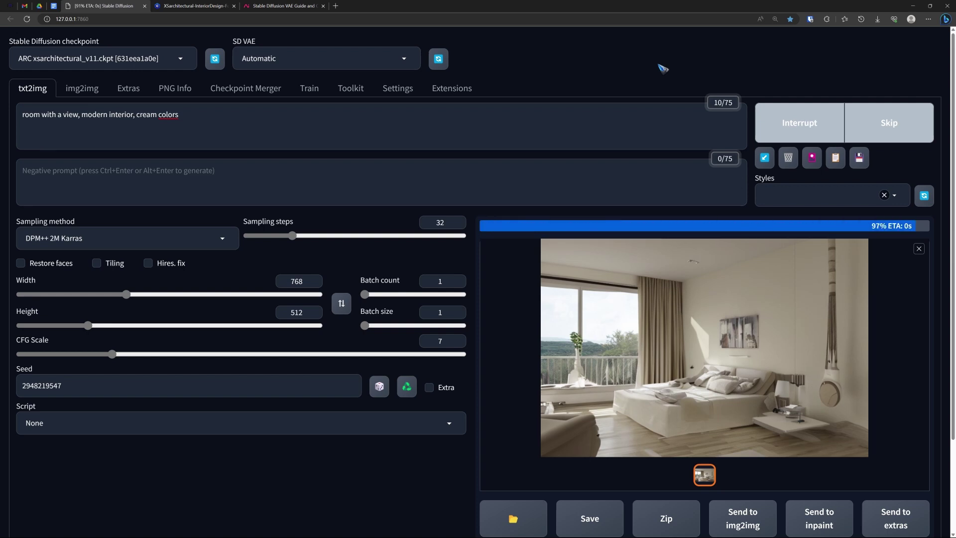
click(745, 384)
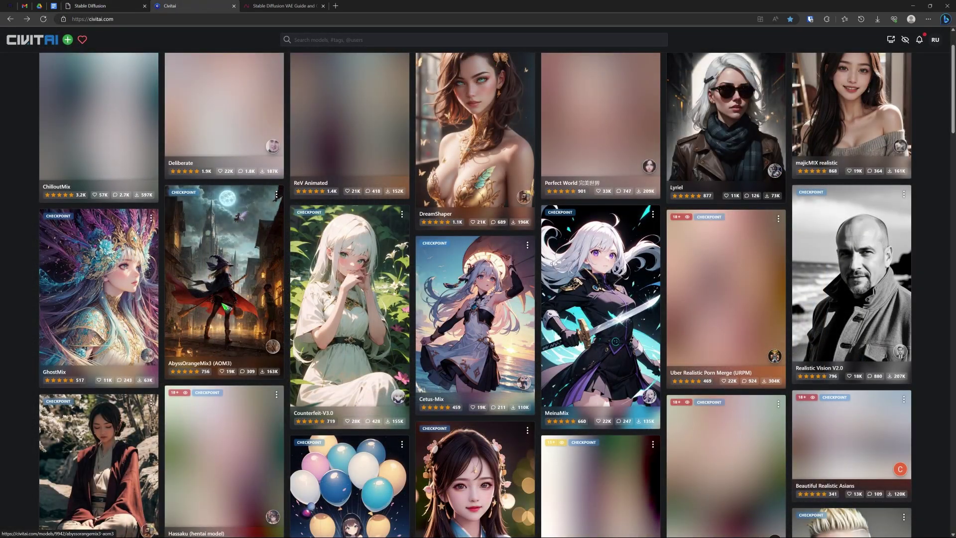
Open the AbyssOrangeMix3 page and read its kl-f8 and orangemix VAE recommendations
click(225, 308)
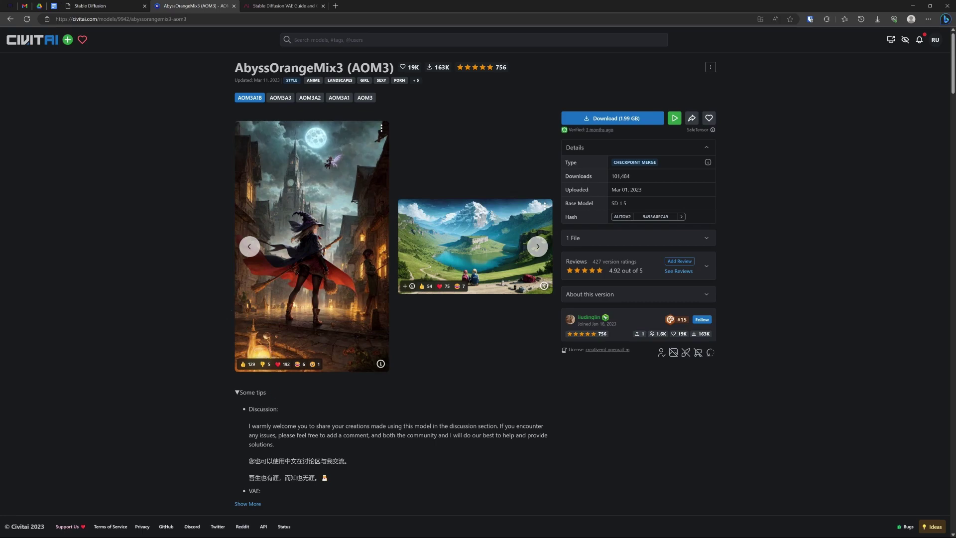
click(247, 504)
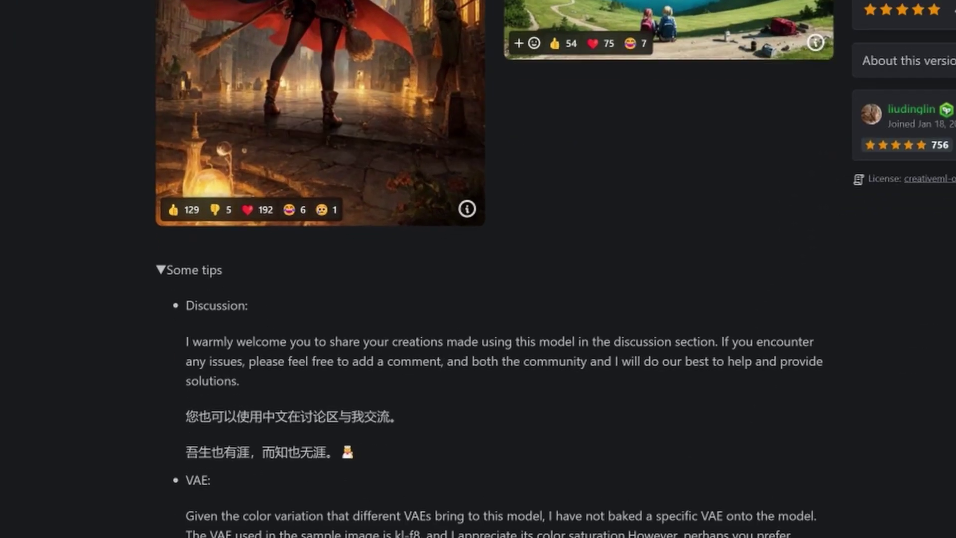
scroll(478, 269, down, 6)
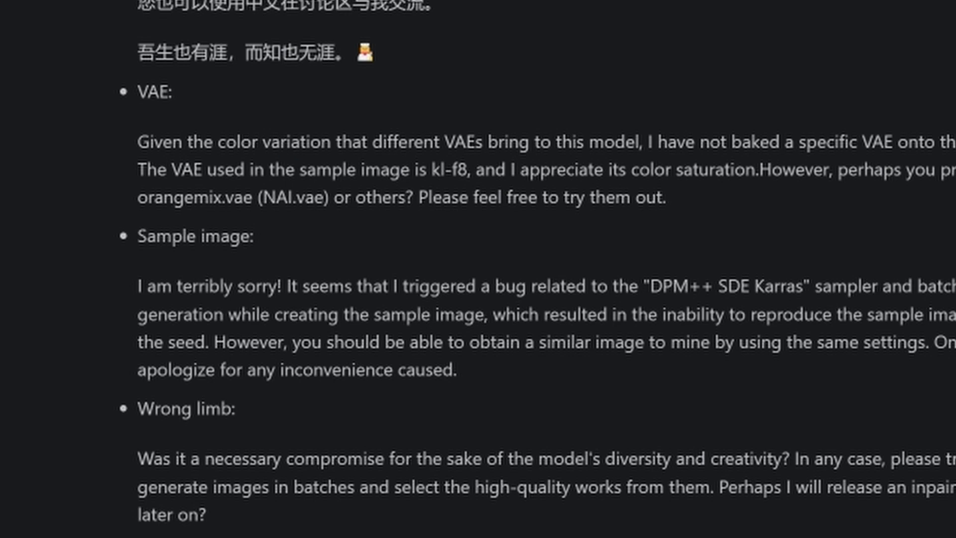
drag(431, 170, 468, 170)
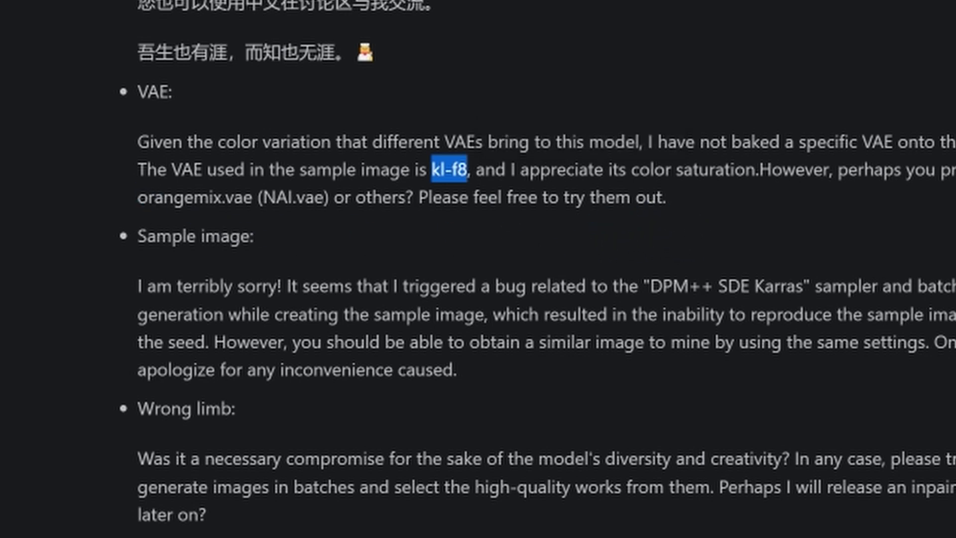
drag(138, 198, 222, 198)
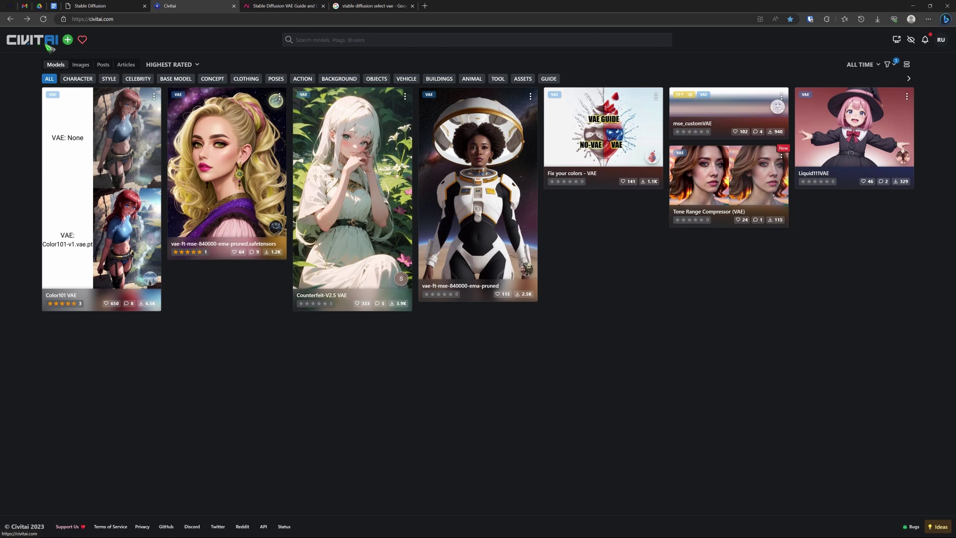
click(896, 64)
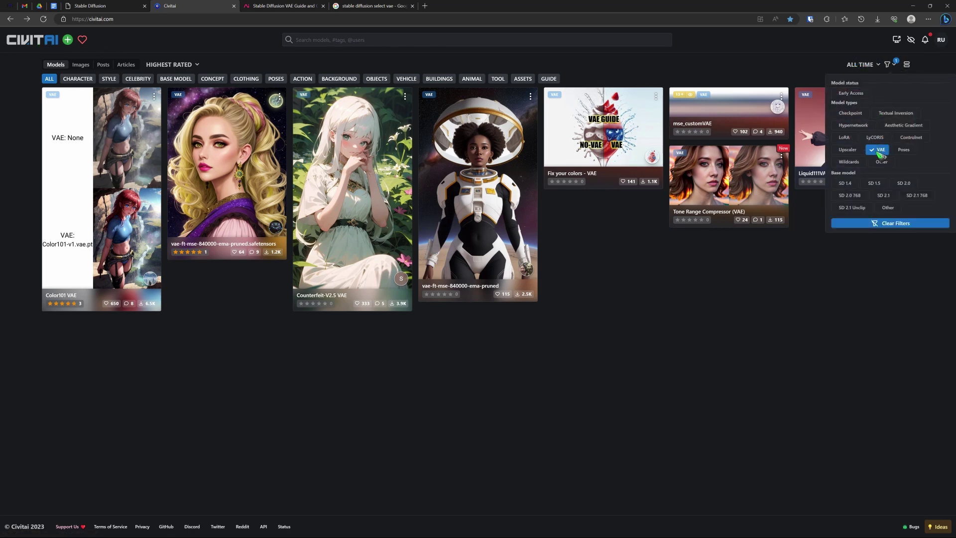
click(681, 287)
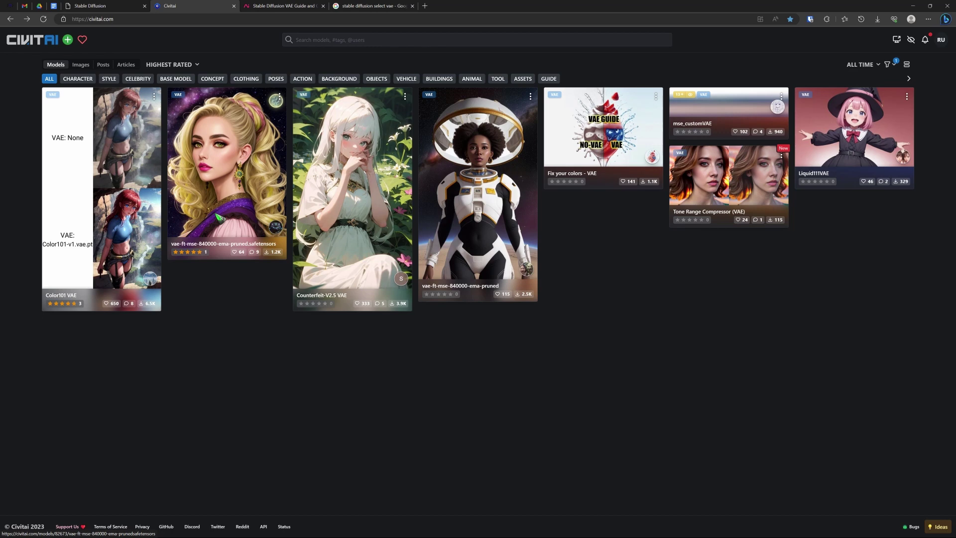
Scroll the Aituts VAE guide to its download links and open the stable-diffusion-webui models folder
click(281, 6)
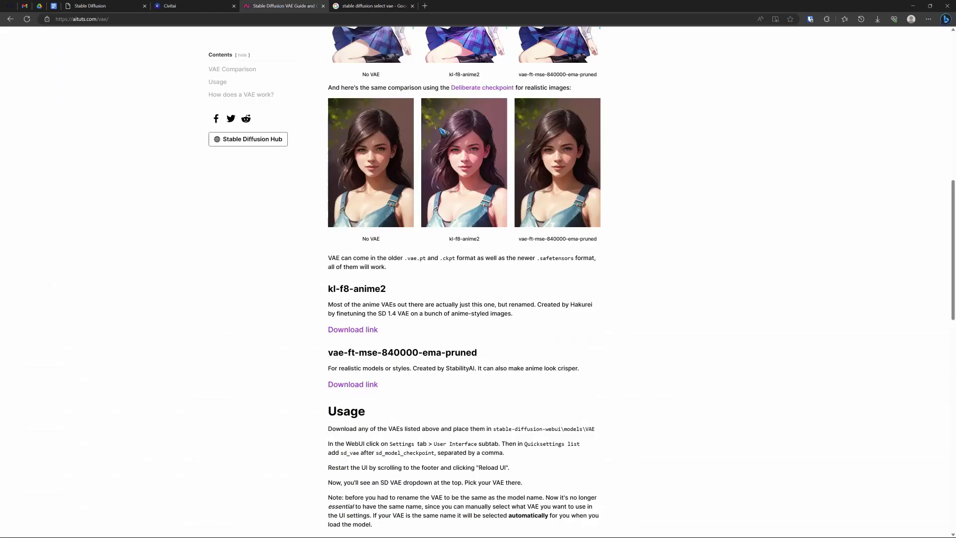
scroll(442, 131, up, 10)
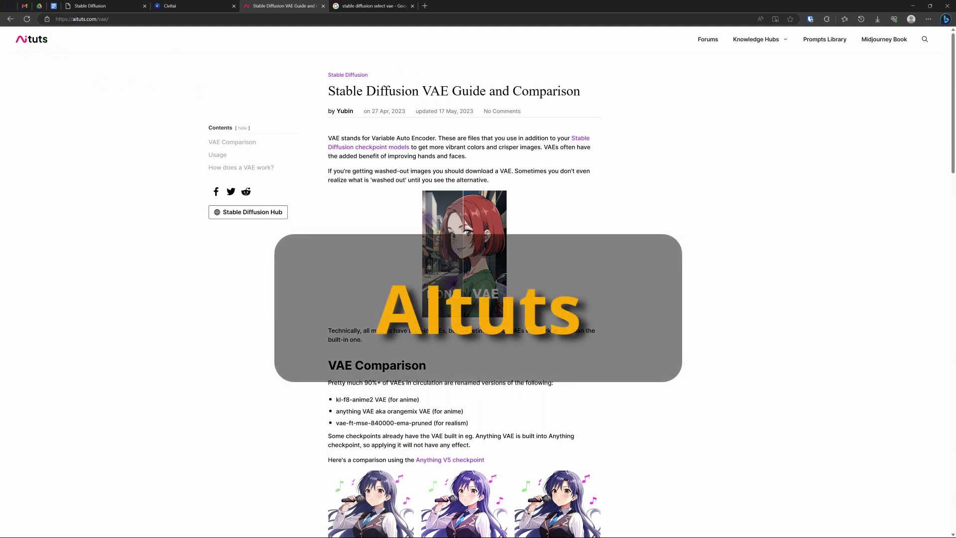
scroll(564, 201, down, 5)
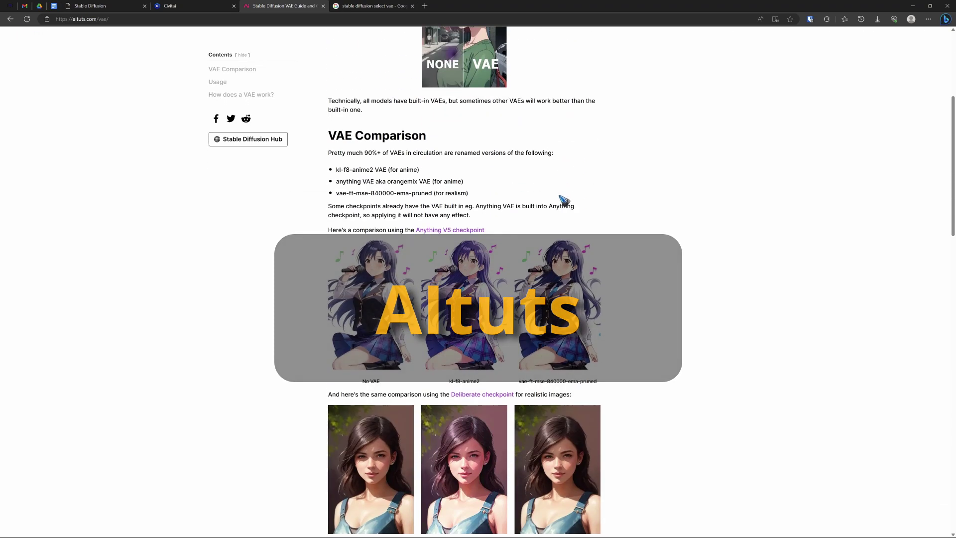
scroll(564, 200, down, 9)
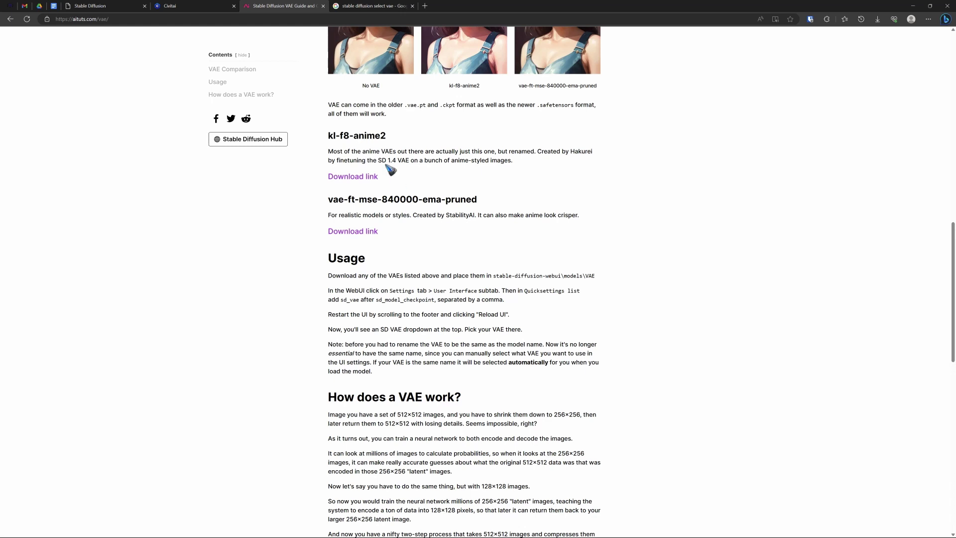
click(568, 528)
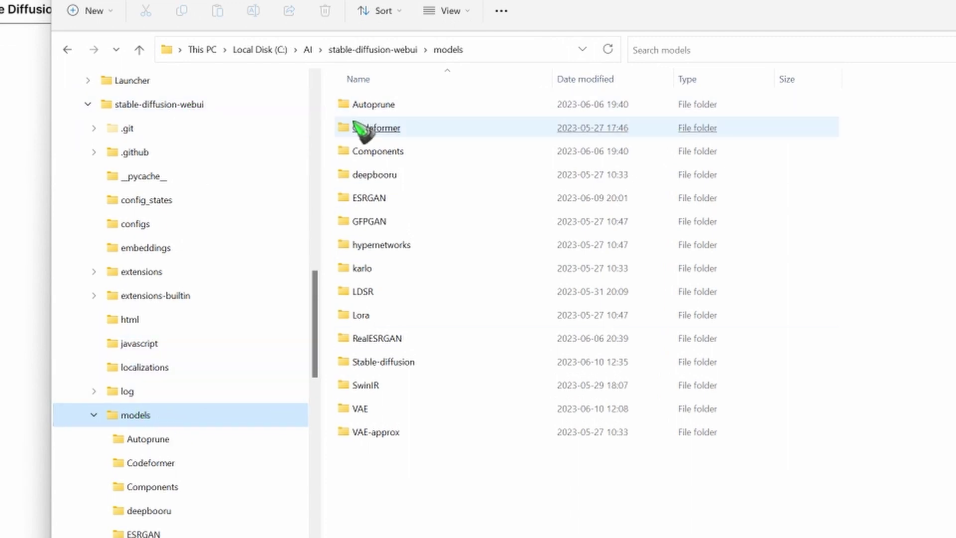
Open the models\VAE folder to show vae-ft-mse-840000-ema-pruned.safetensors
click(373, 409)
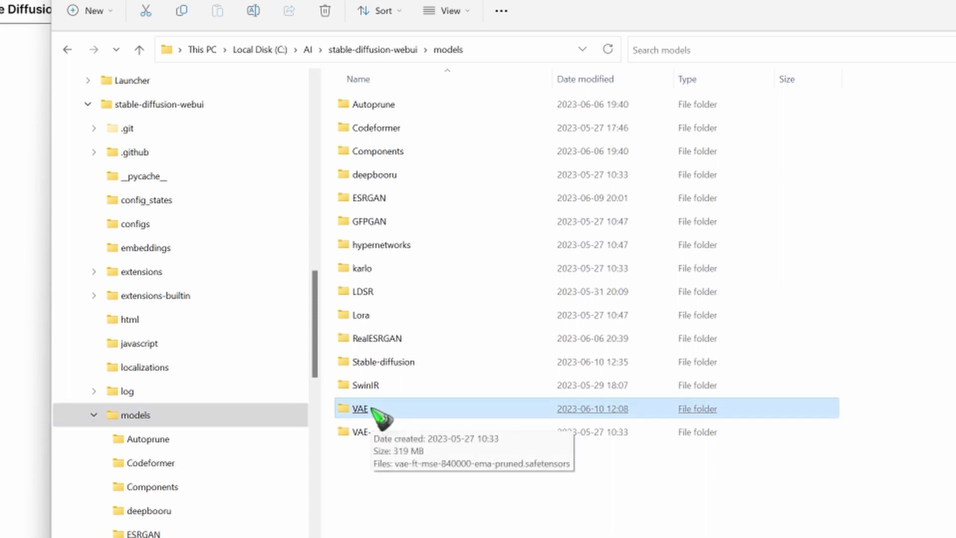
double_click(373, 409)
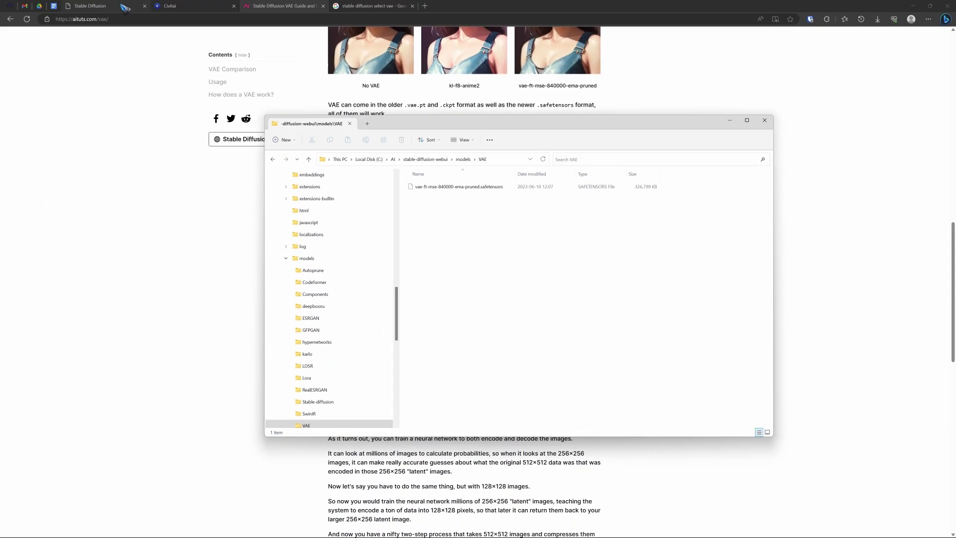
Back in the web UI, set SD VAE to vae-ft-mse-840000-ema-pruned.safetensors
click(122, 6)
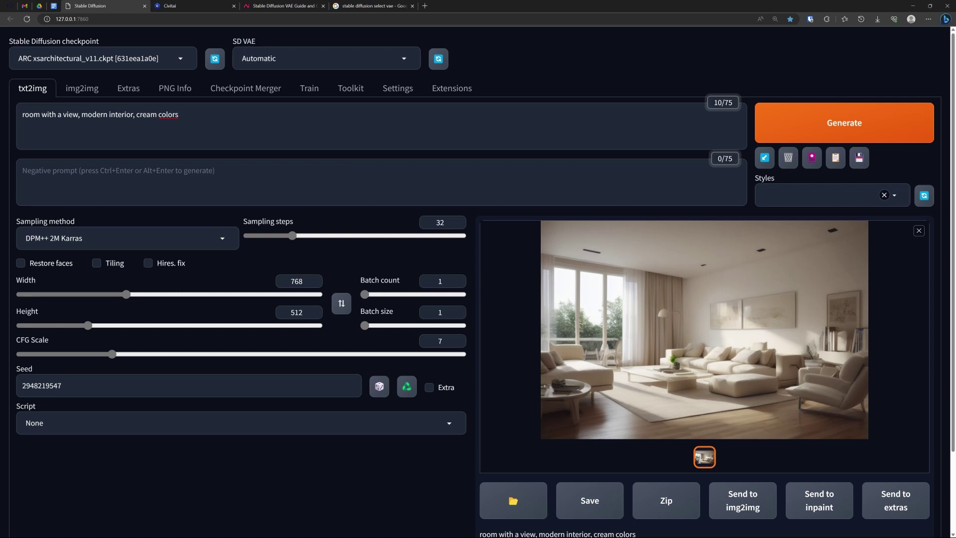
click(305, 58)
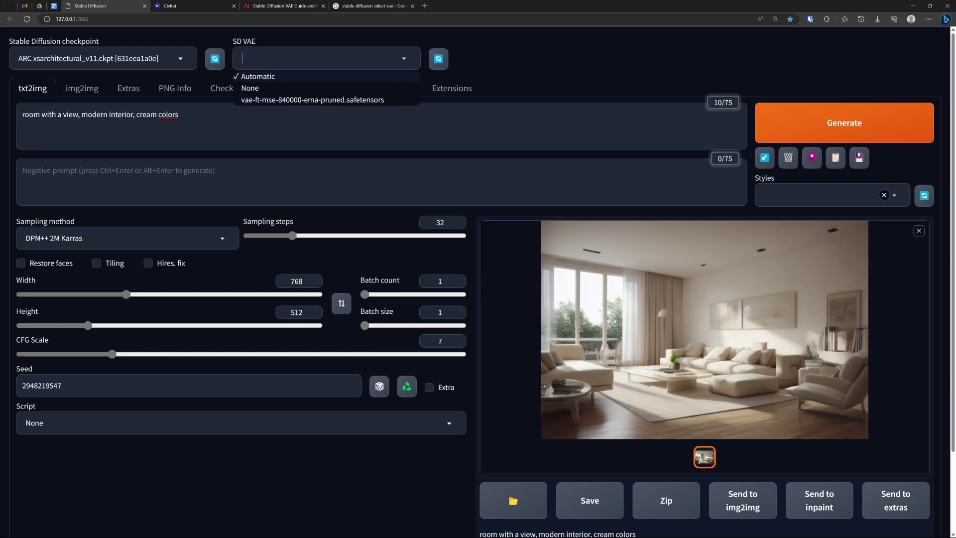
click(304, 100)
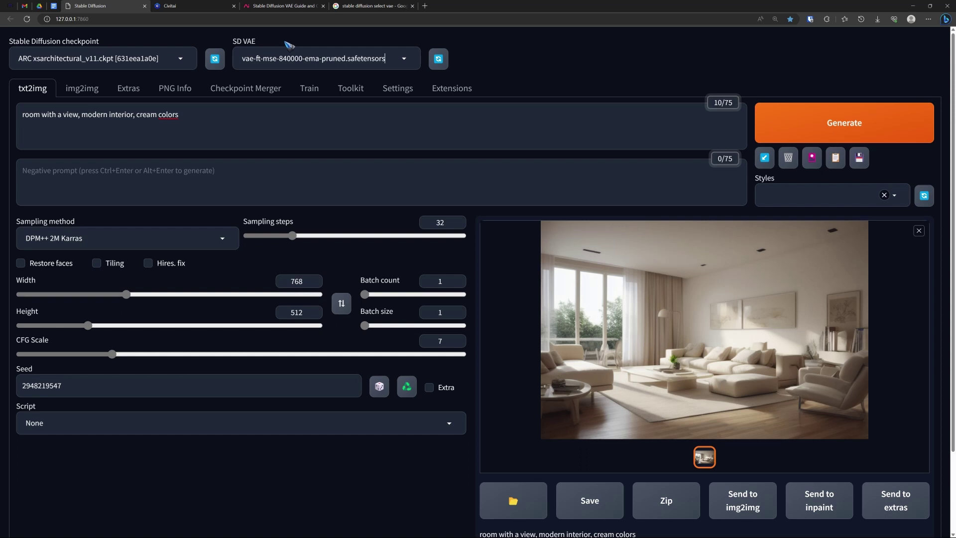
Go to the User interface section of the web UI Settings
click(401, 92)
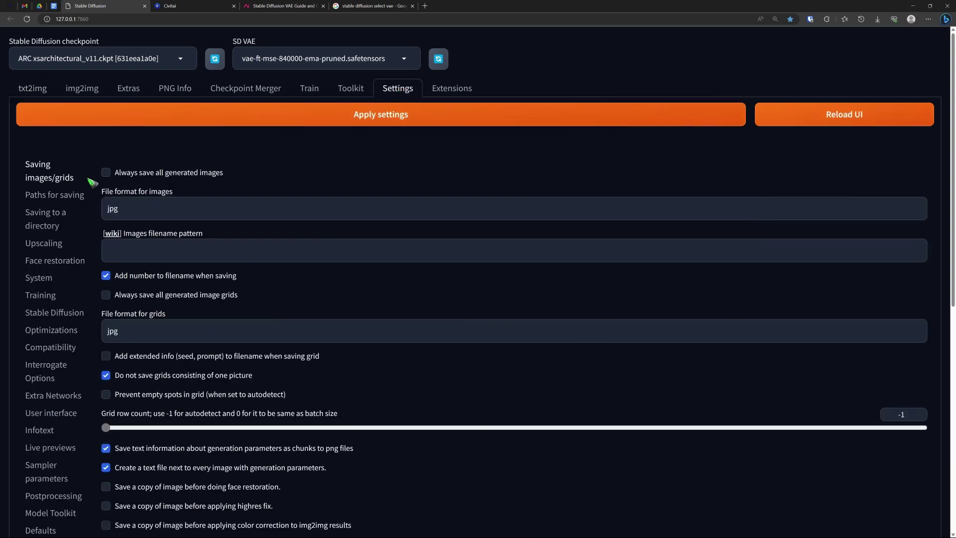
scroll(30, 263, down, 3)
scroll(57, 212, down, 2)
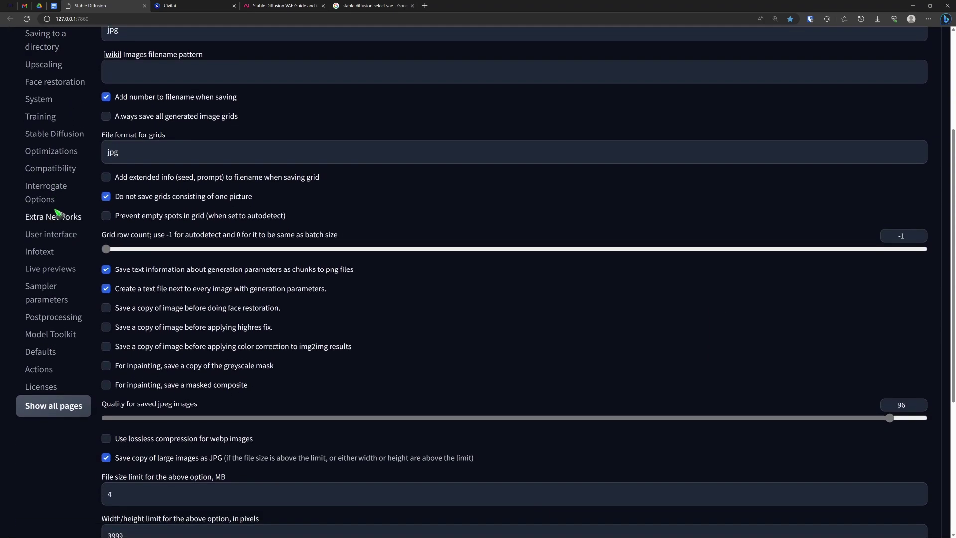
click(56, 234)
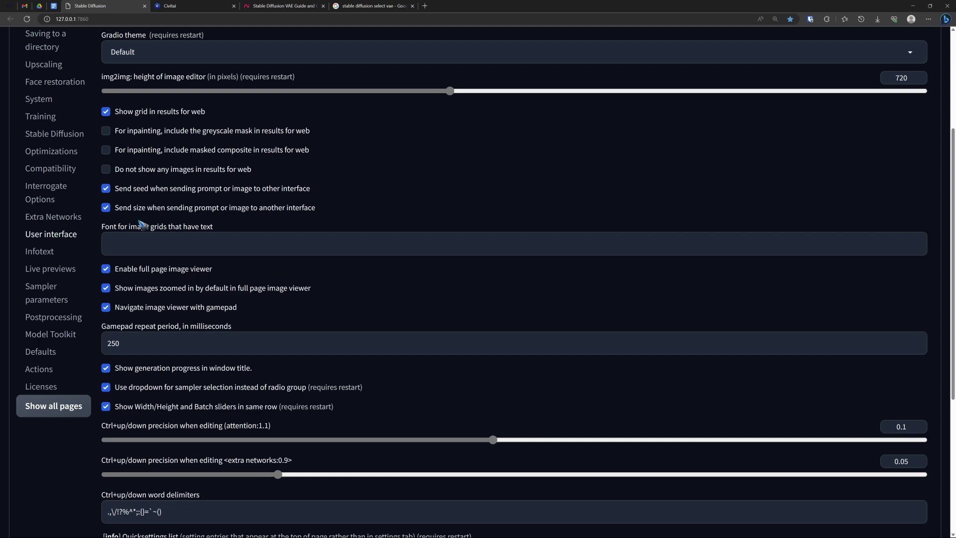
scroll(246, 190, down, 2)
scroll(247, 190, down, 3)
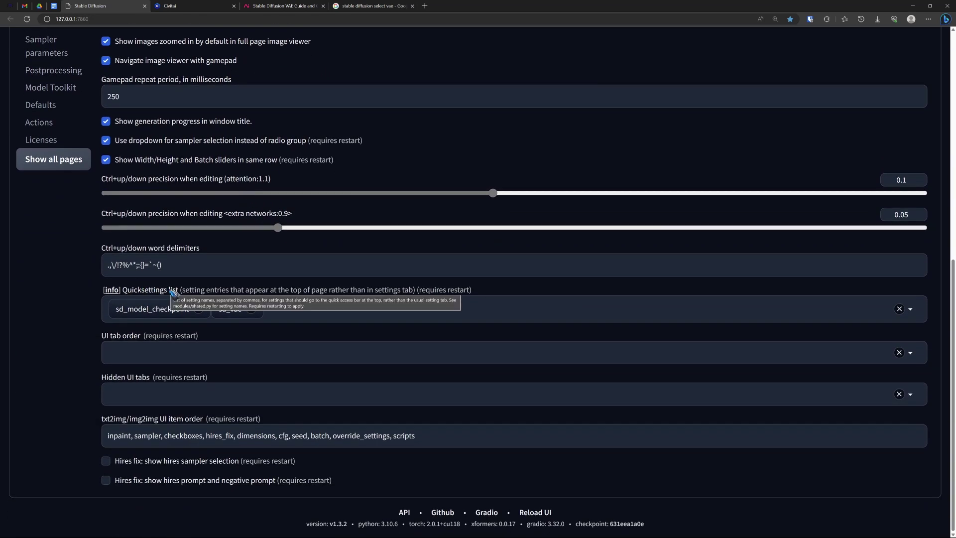
Confirm the Quicksettings list holds sd_model_checkpoint and sd_vae, apply, and return to txt2img
mouse_move(261, 293)
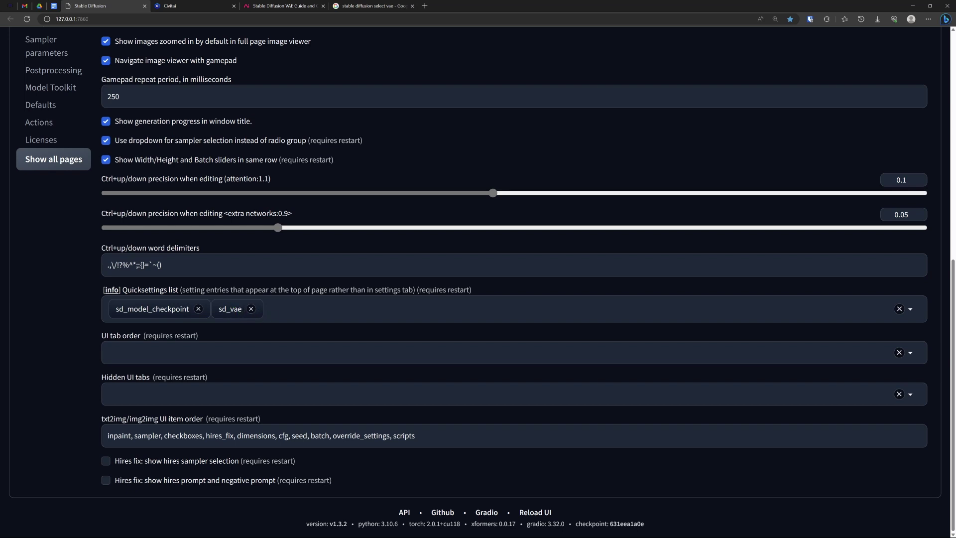
click(279, 308)
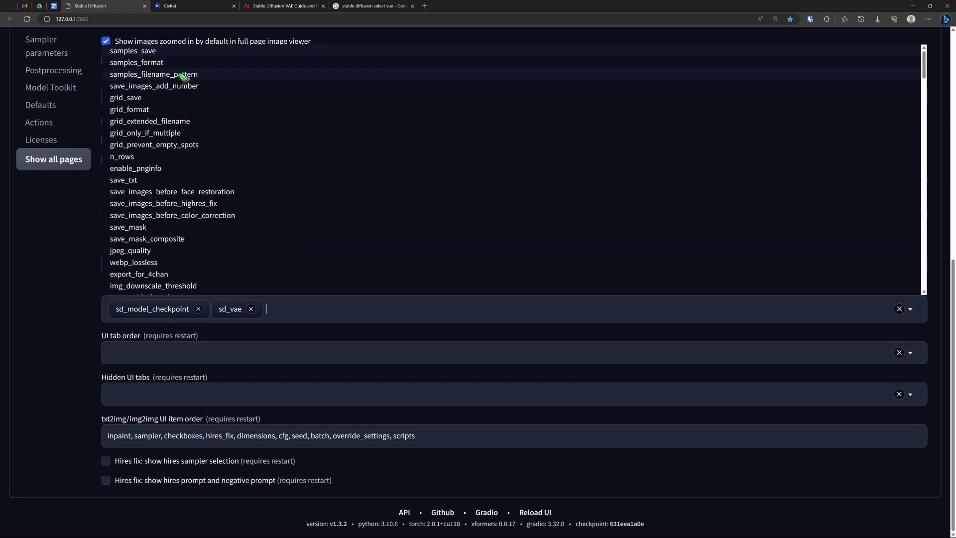
scroll(227, 114, down, 4)
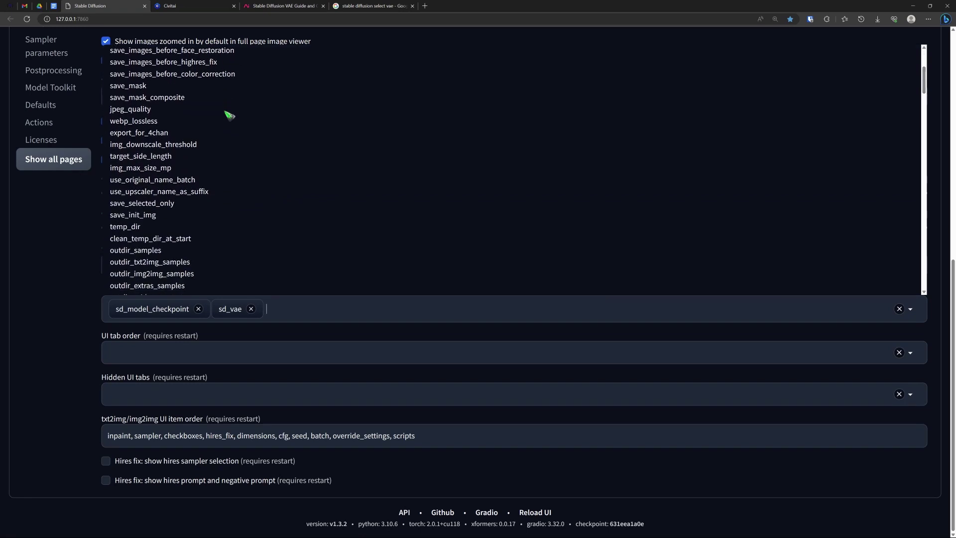
scroll(228, 114, down, 15)
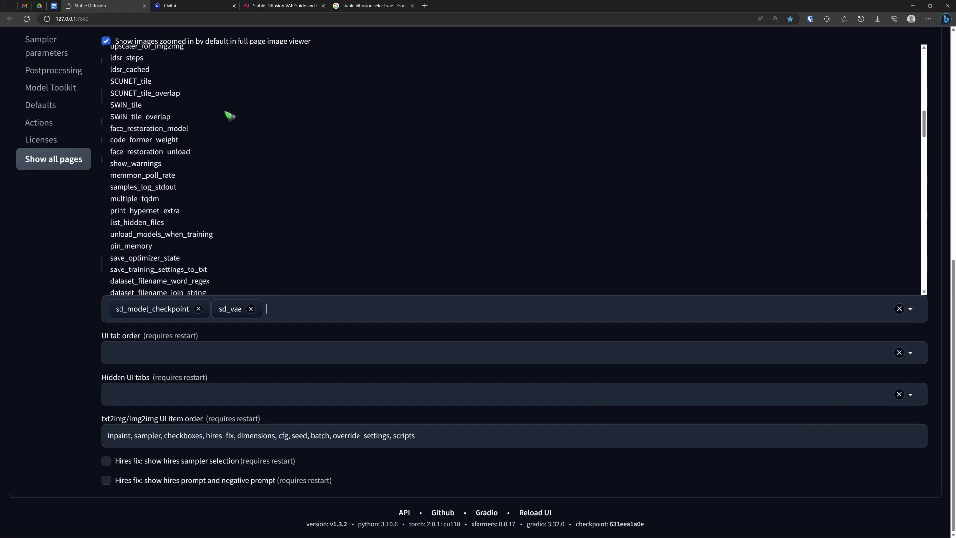
scroll(228, 116, down, 3)
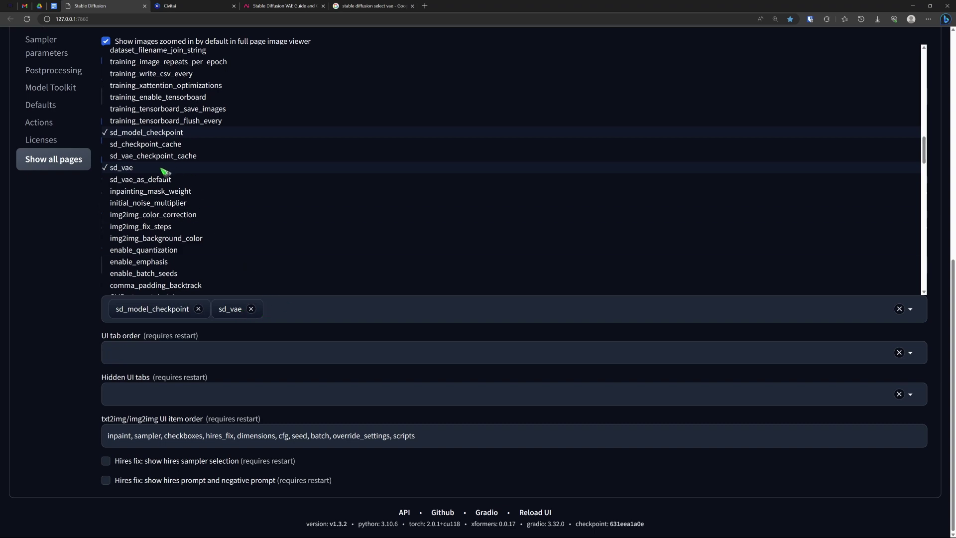
scroll(254, 171, up, 10)
scroll(254, 171, up, 15)
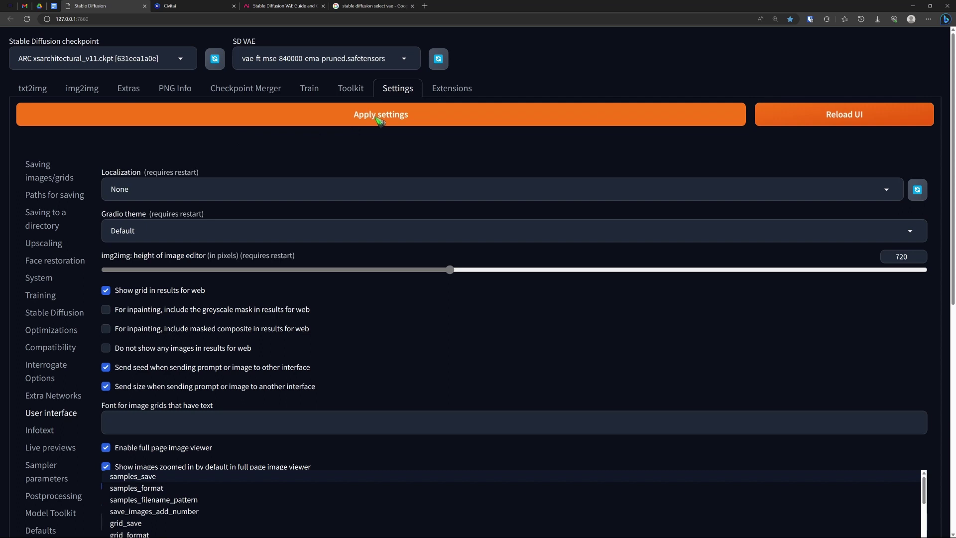
click(379, 118)
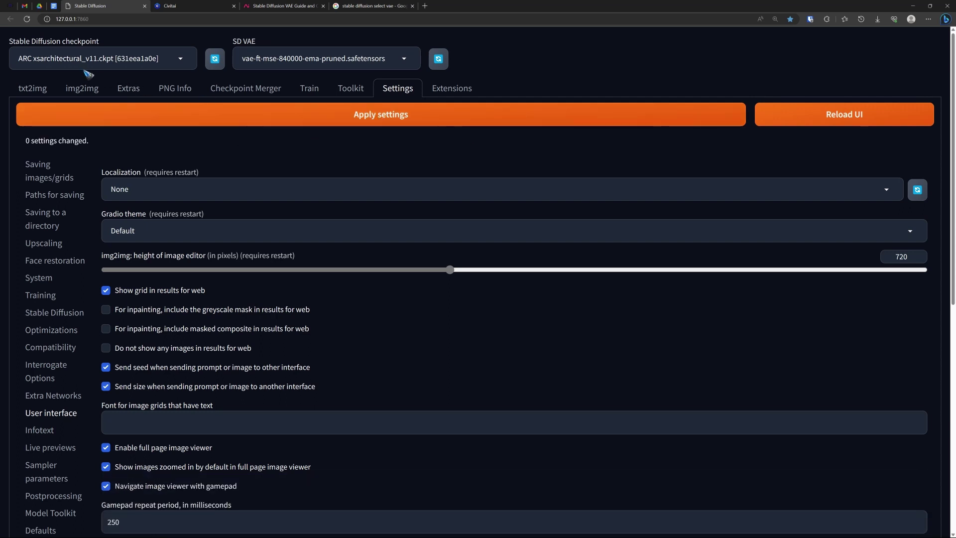
click(38, 90)
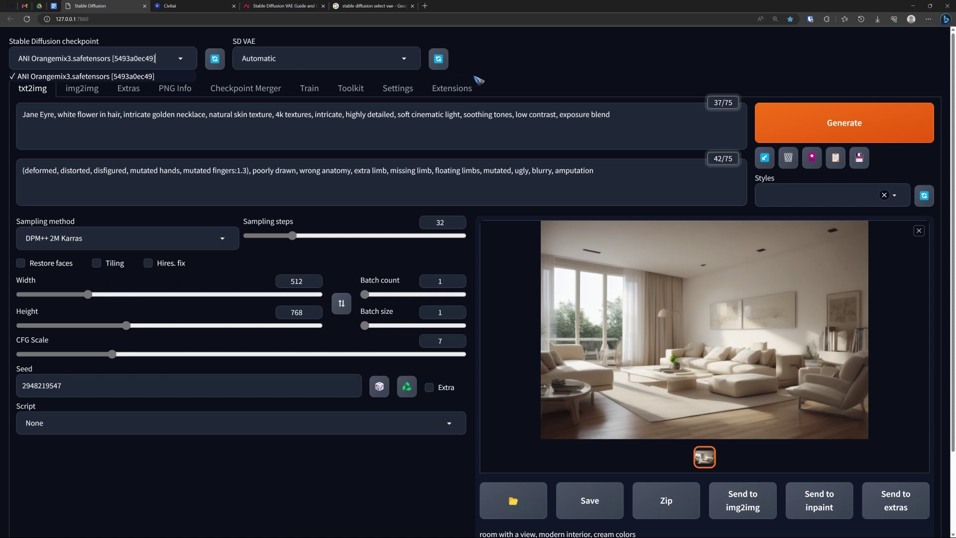
Generate the Jane Eyre portrait with Orangemix3 and Automatic VAE, then preview it full-screen
click(846, 125)
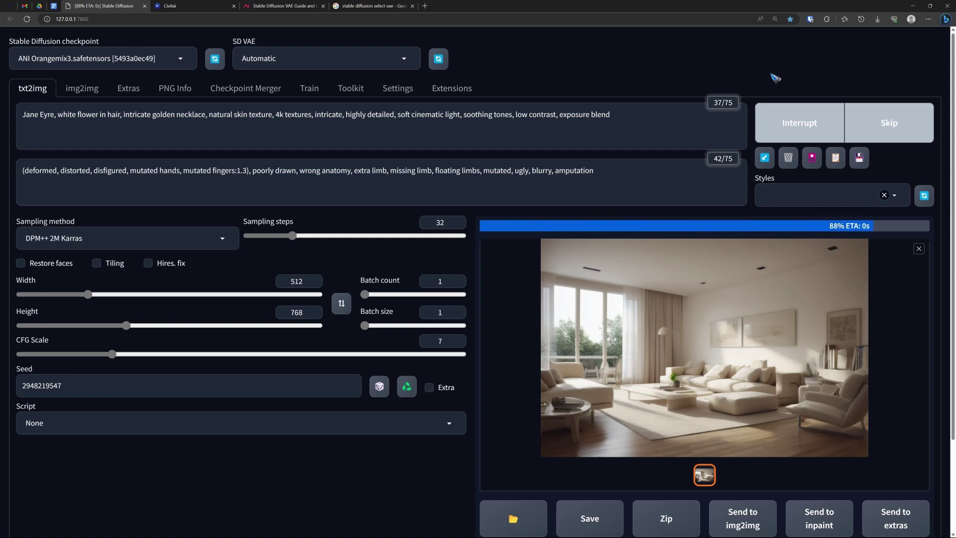
click(692, 305)
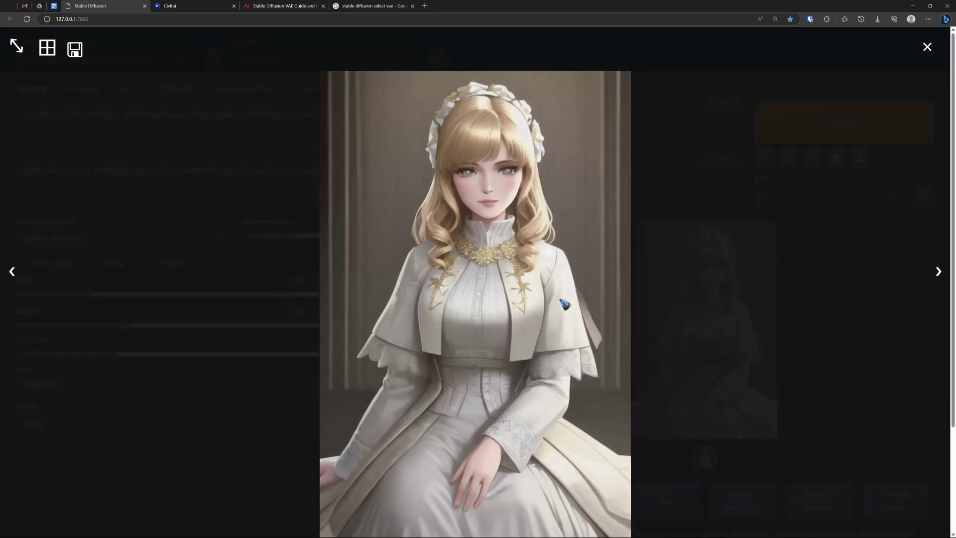
click(777, 302)
Switch SD VAE to vae-ft-mse-840000-ema-pruned and generate the Jane Eyre portrait again
click(299, 58)
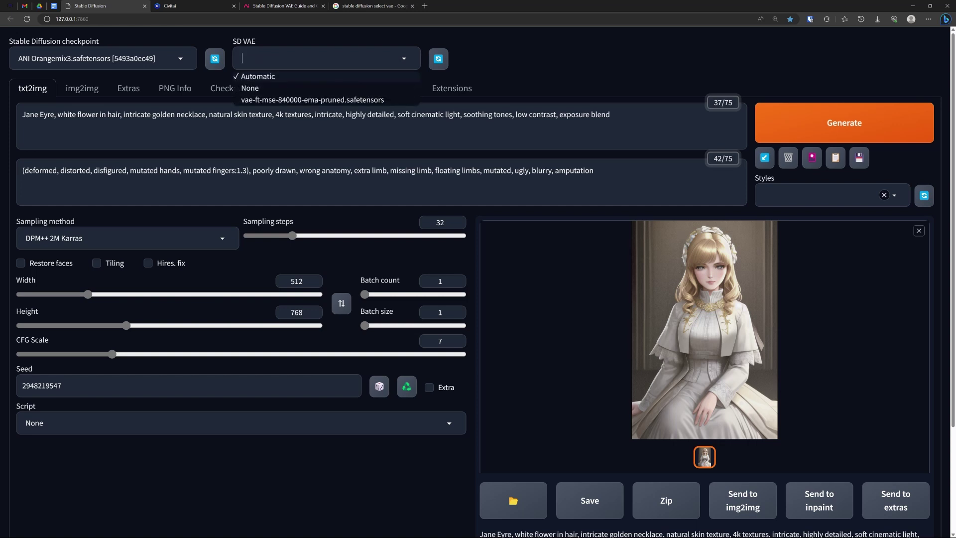
click(309, 101)
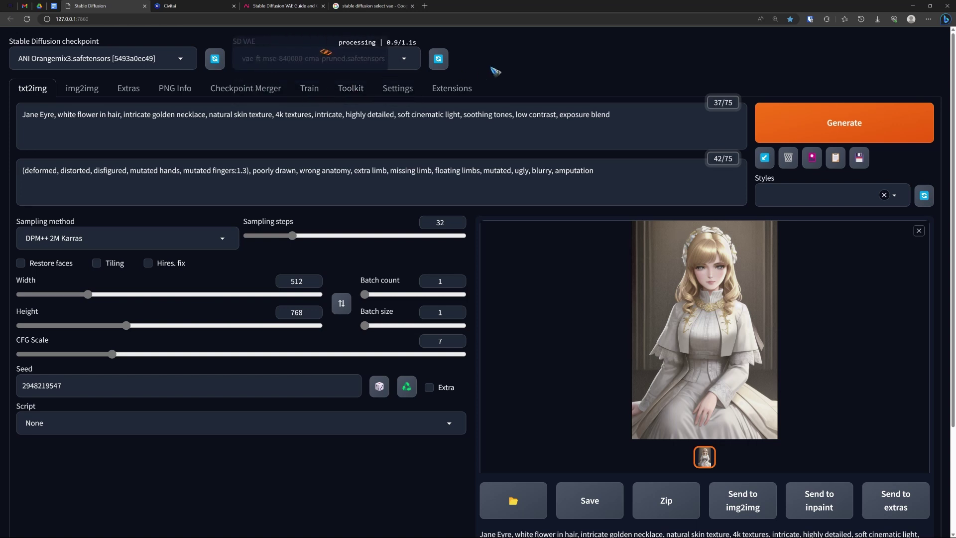
click(837, 129)
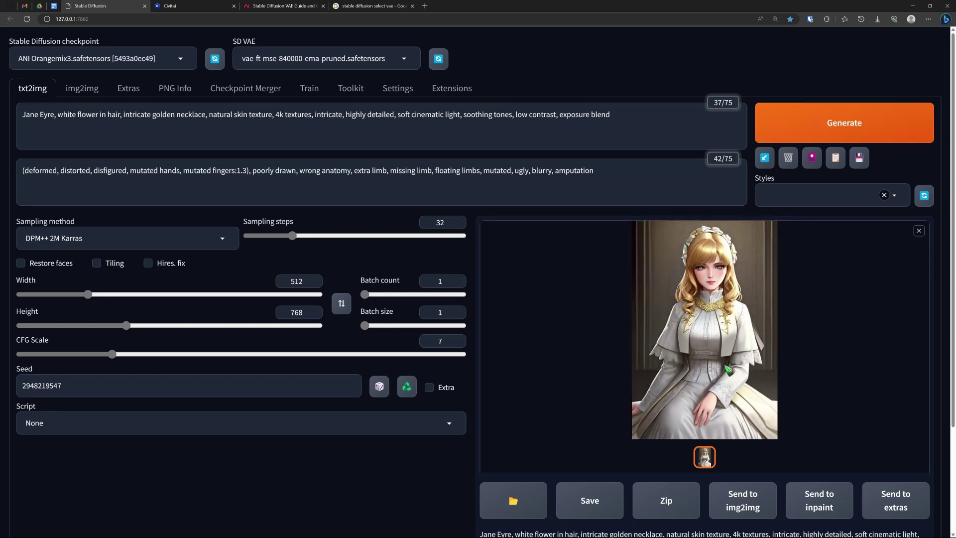
Enlarge the regenerated, more saturated Jane Eyre portrait in the full-screen viewer
click(730, 370)
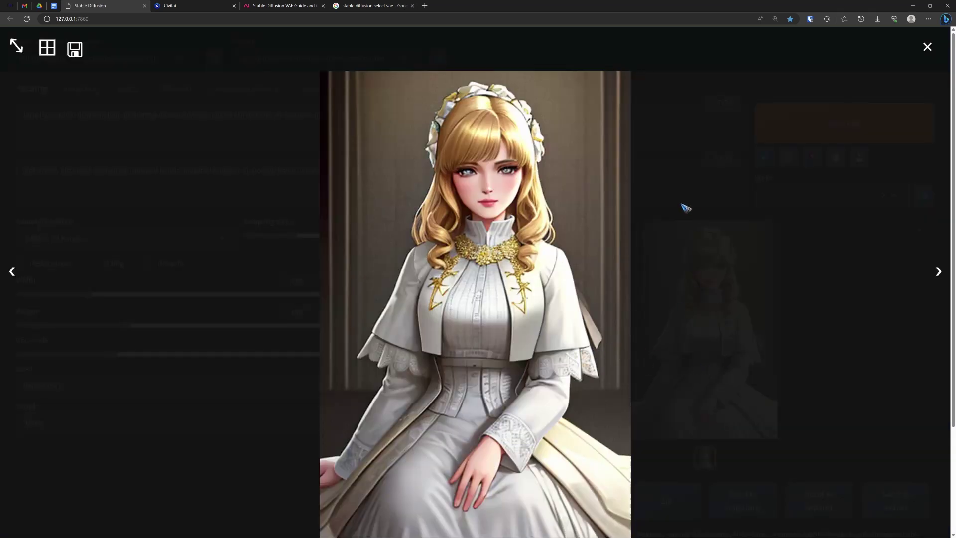